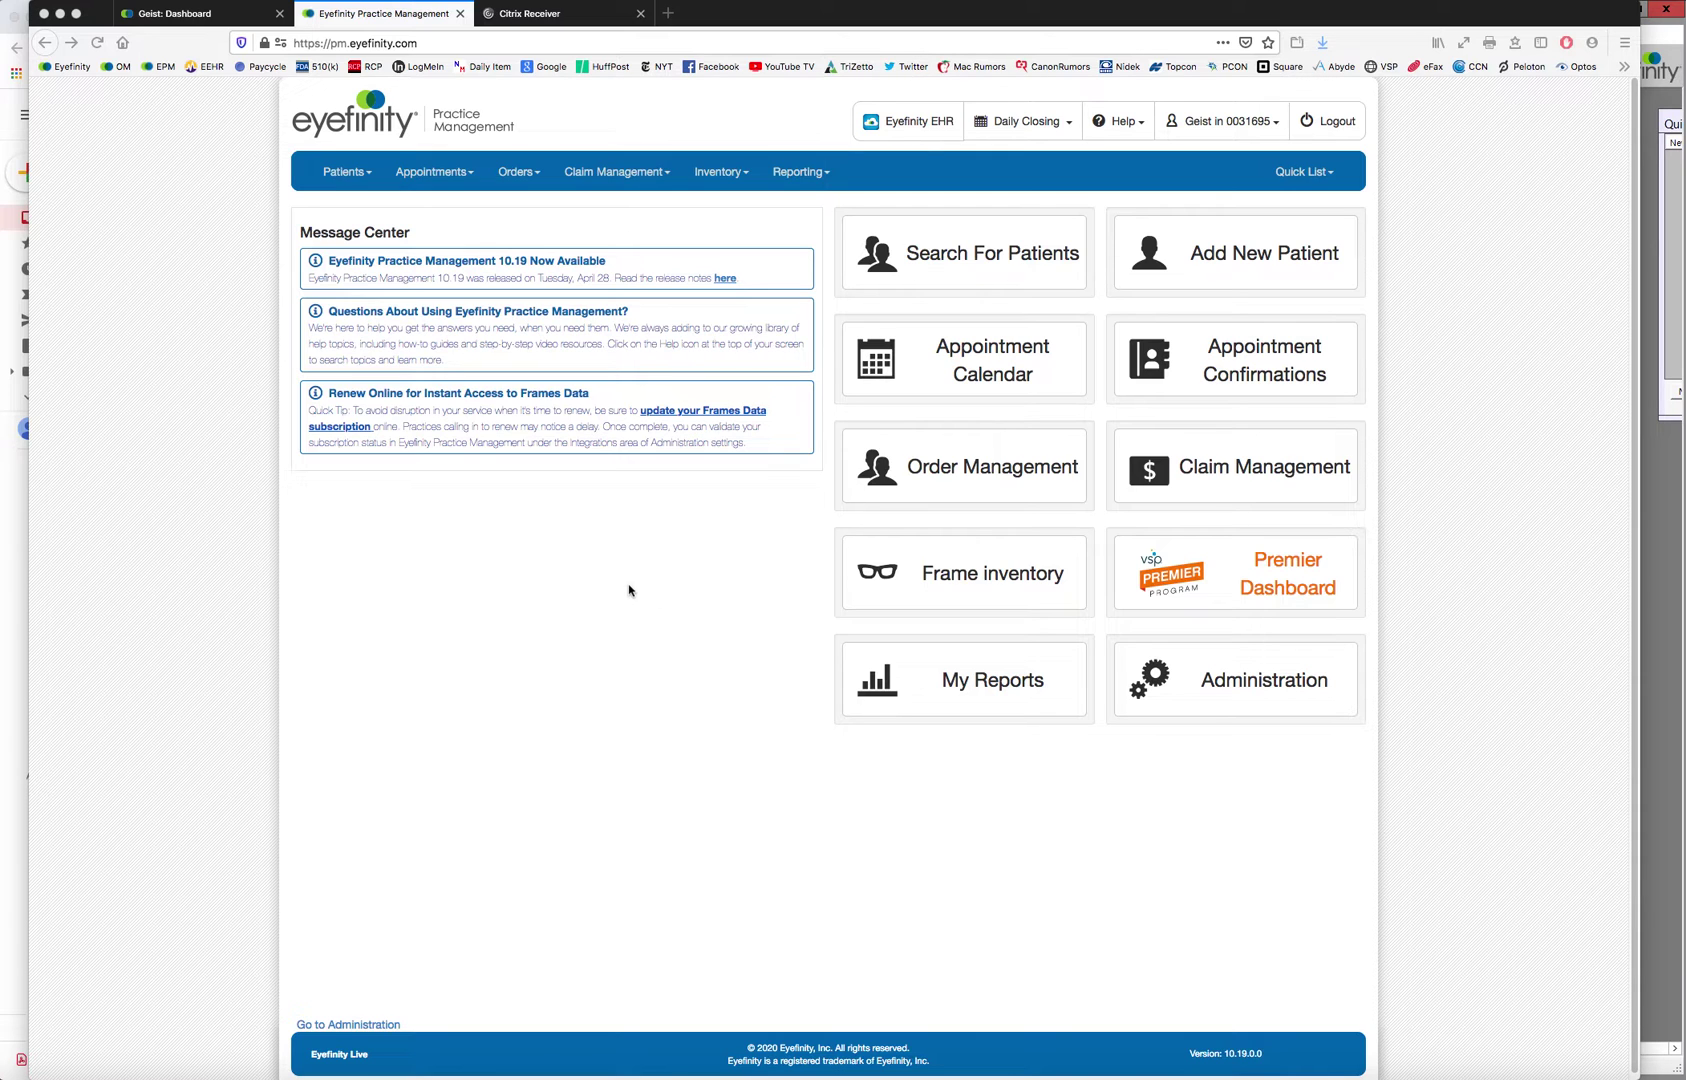
# Switch between the Eyefinity and OfficeMate windows, then open the Search Patients page
pyautogui.click(624, 590)
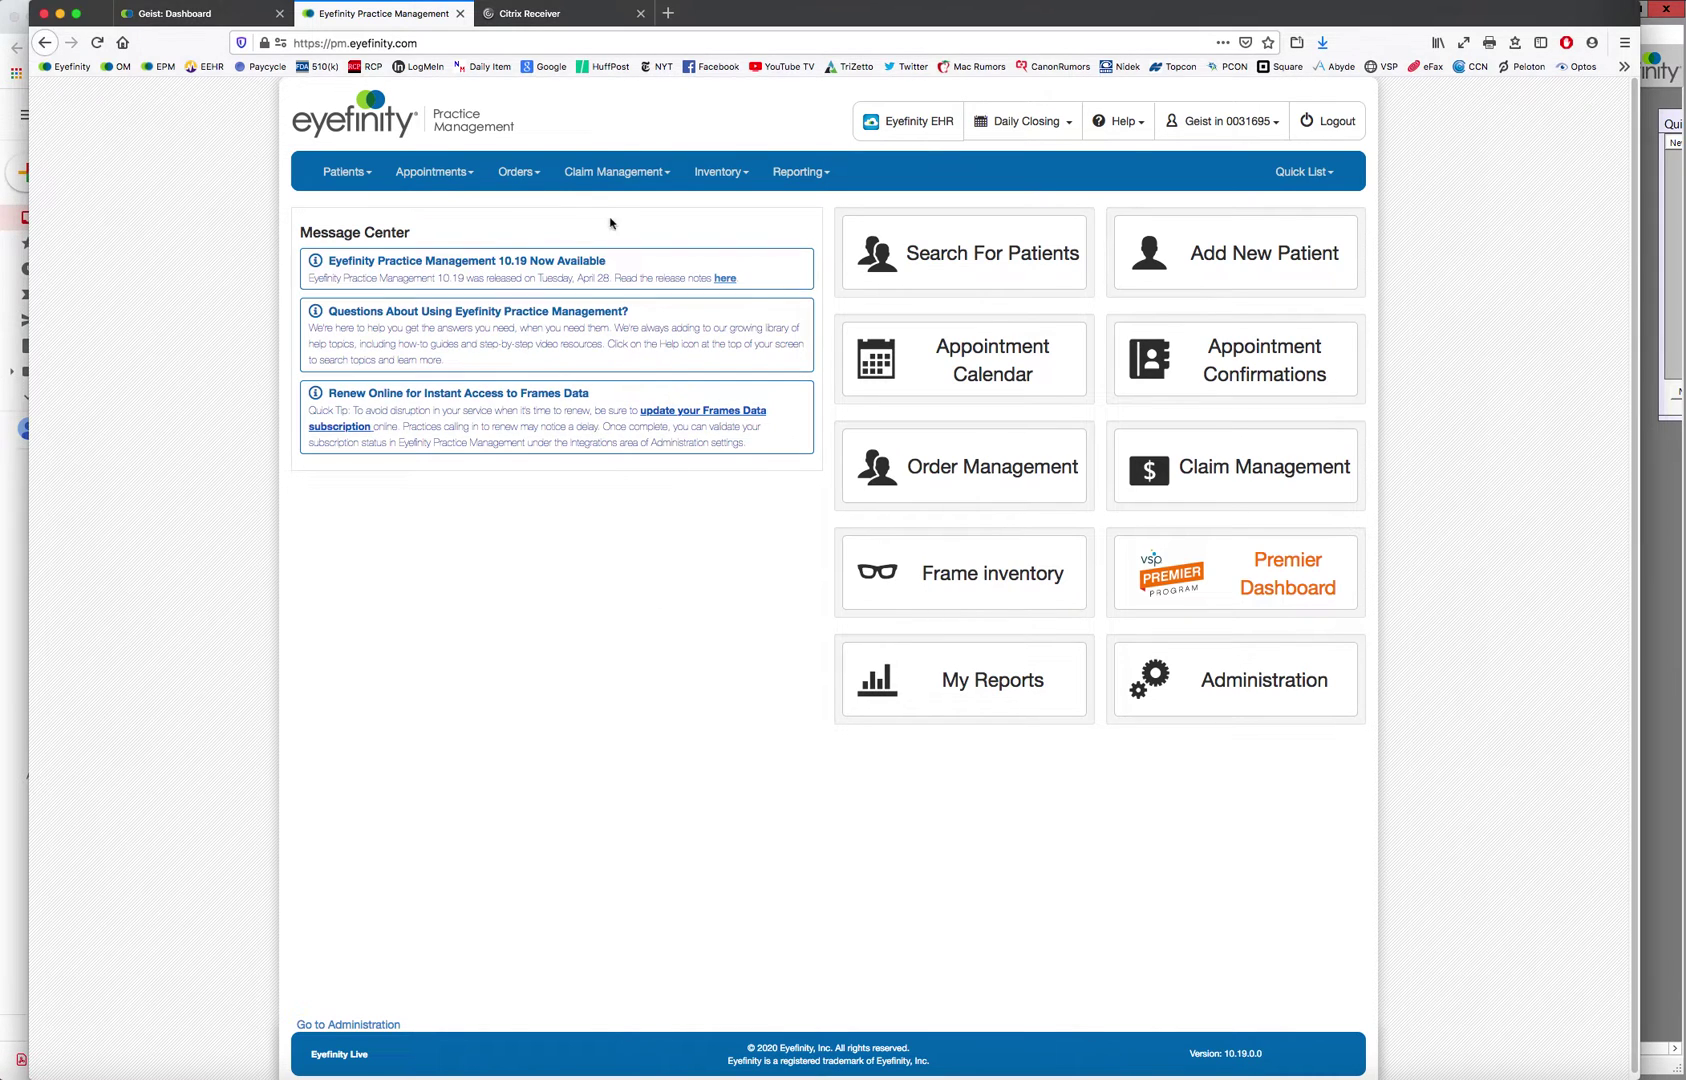
pyautogui.click(1656, 494)
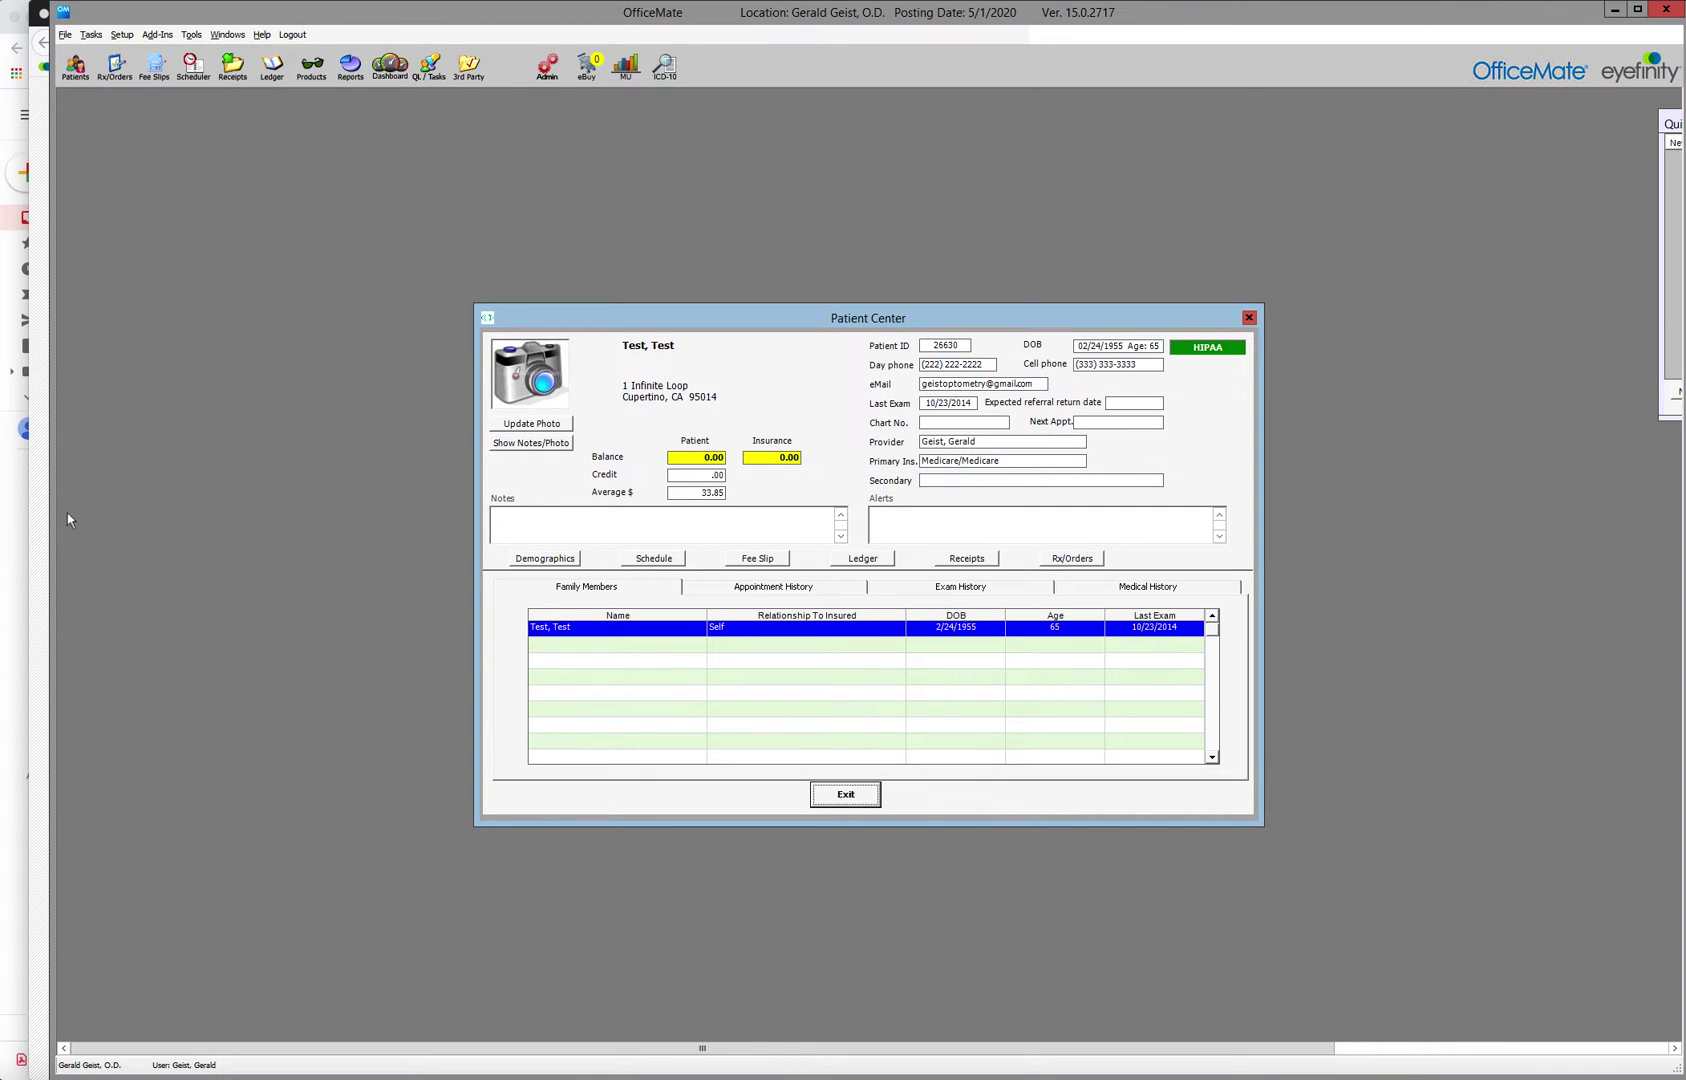
pyautogui.click(36, 523)
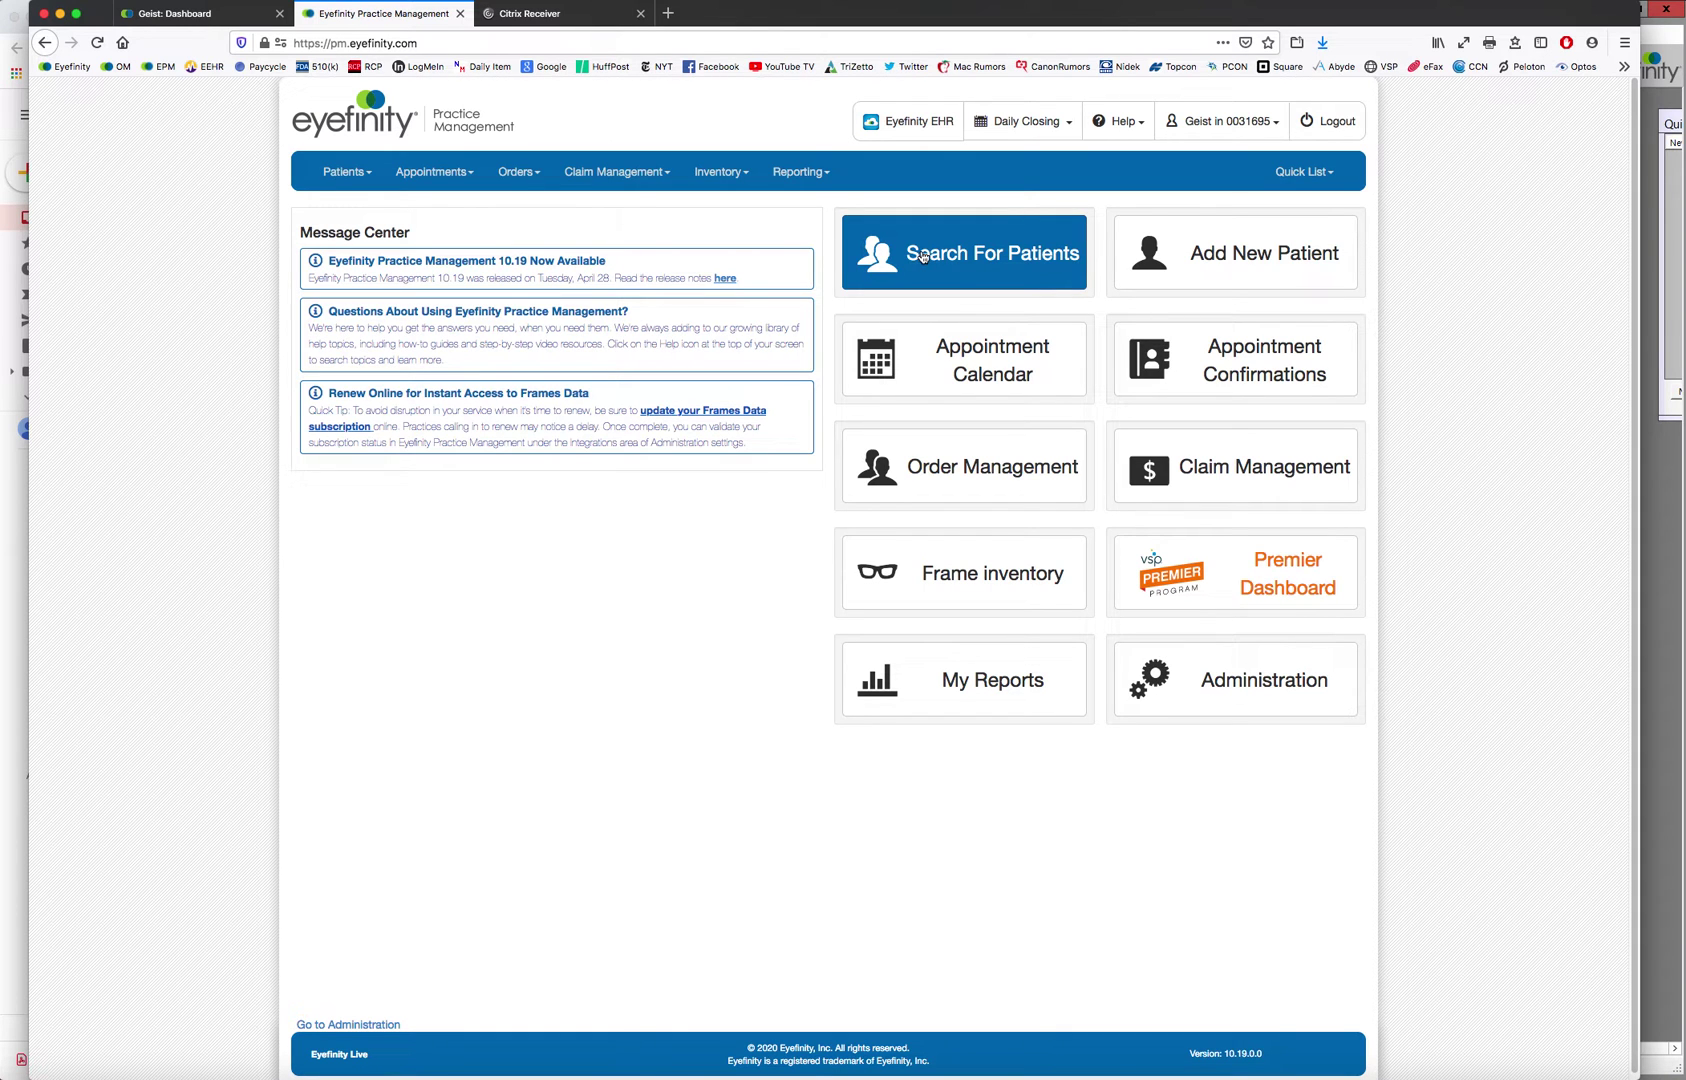
pyautogui.click(923, 257)
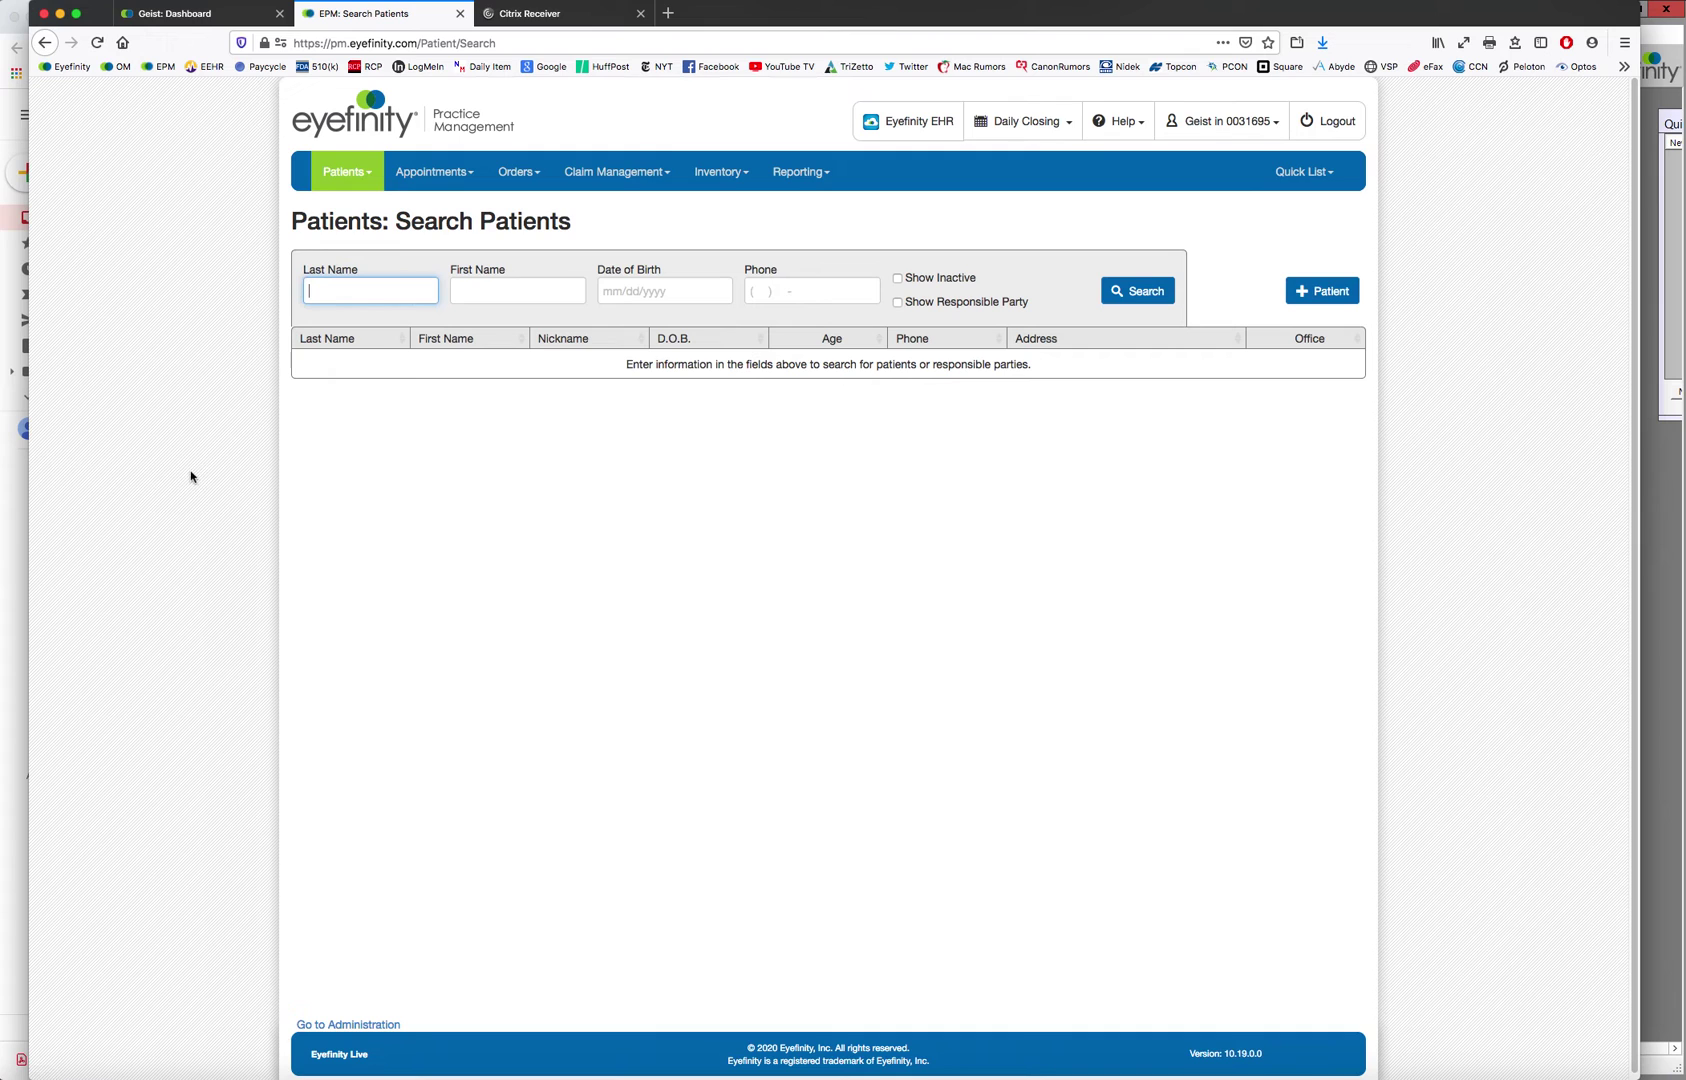
# Search for last name 'test' and first name 'test', then open the first matching patient
pyautogui.write('test')
pyautogui.press('Tab')
pyautogui.write('test')
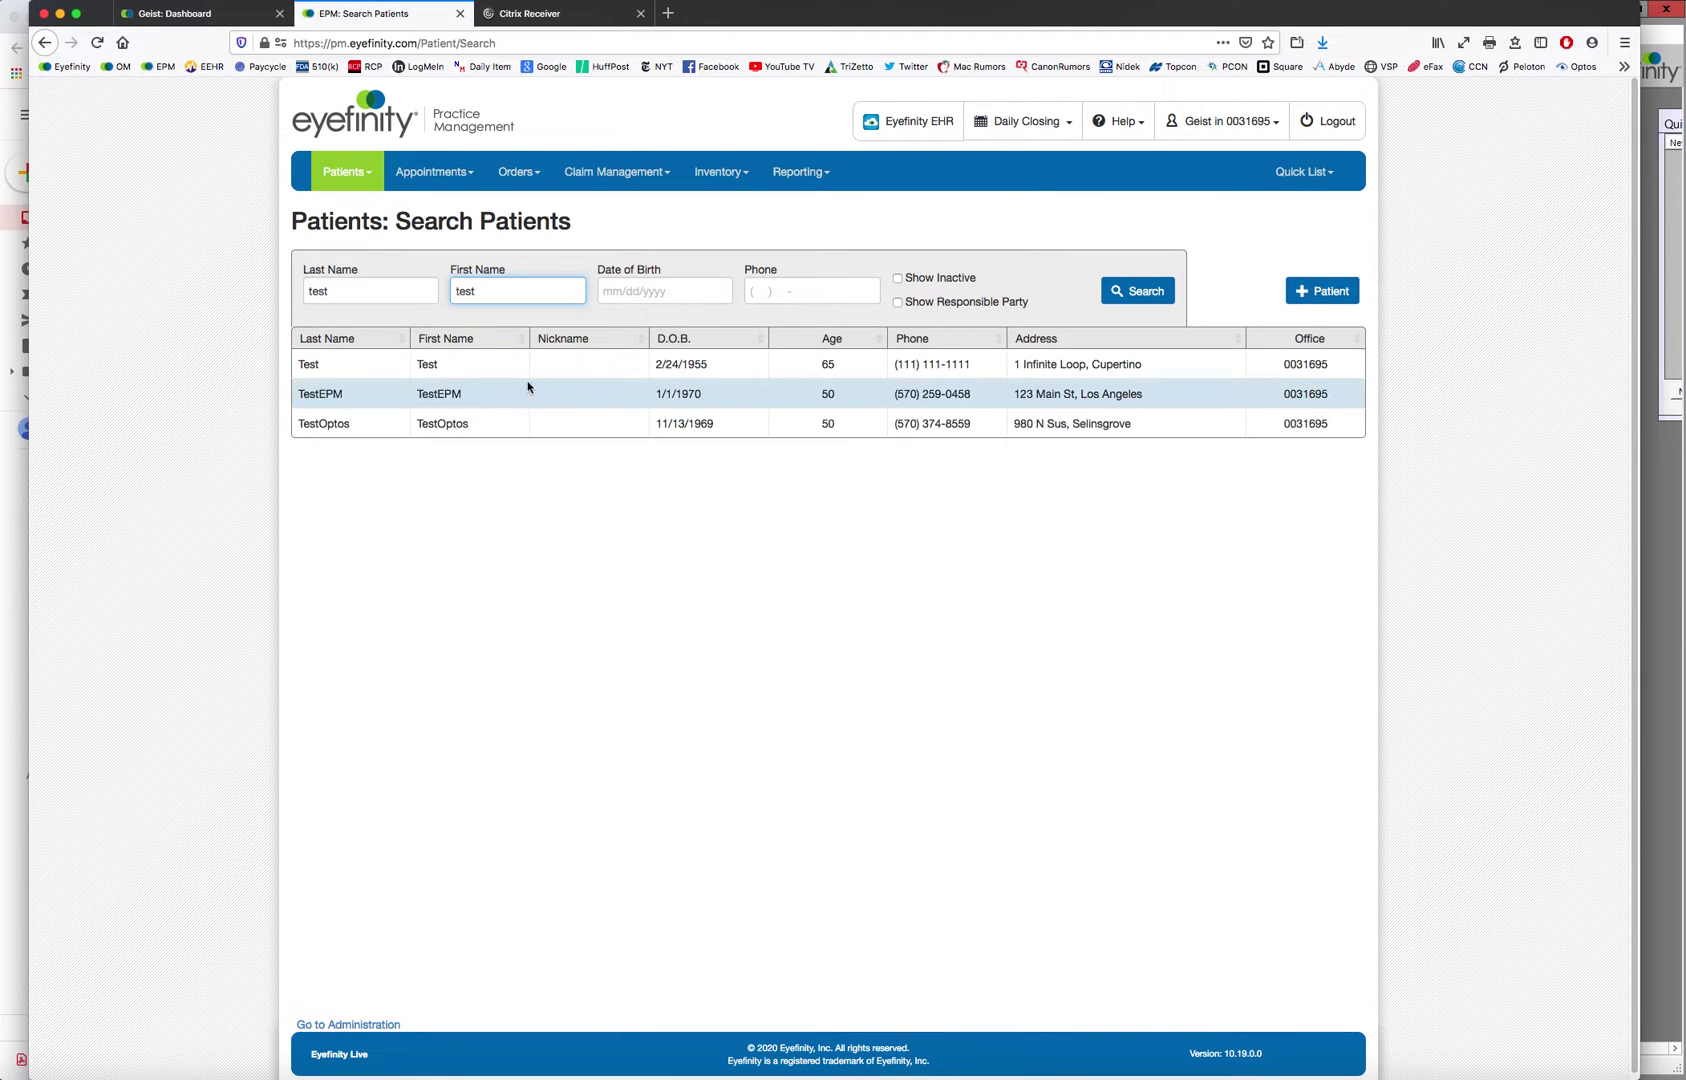
pyautogui.click(535, 366)
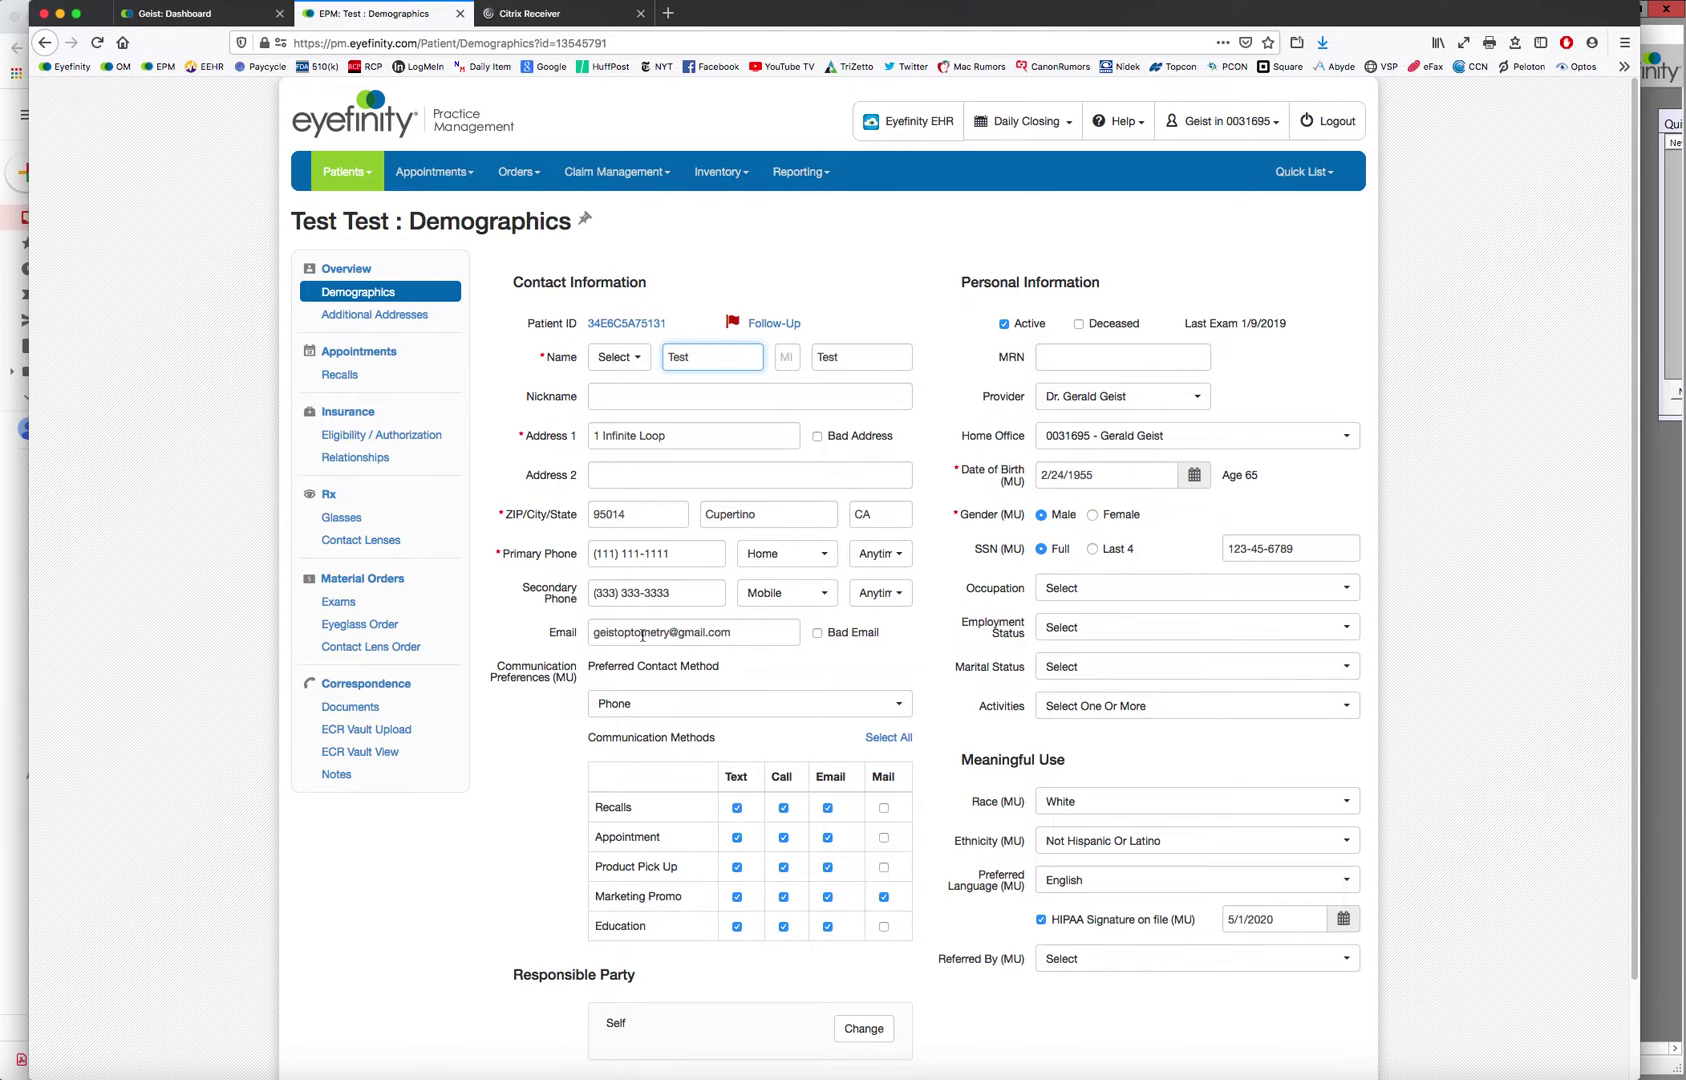
# View and close the test patient's demographics in OfficeMate, returning to the Eyefinity demographics page
pyautogui.click(1666, 469)
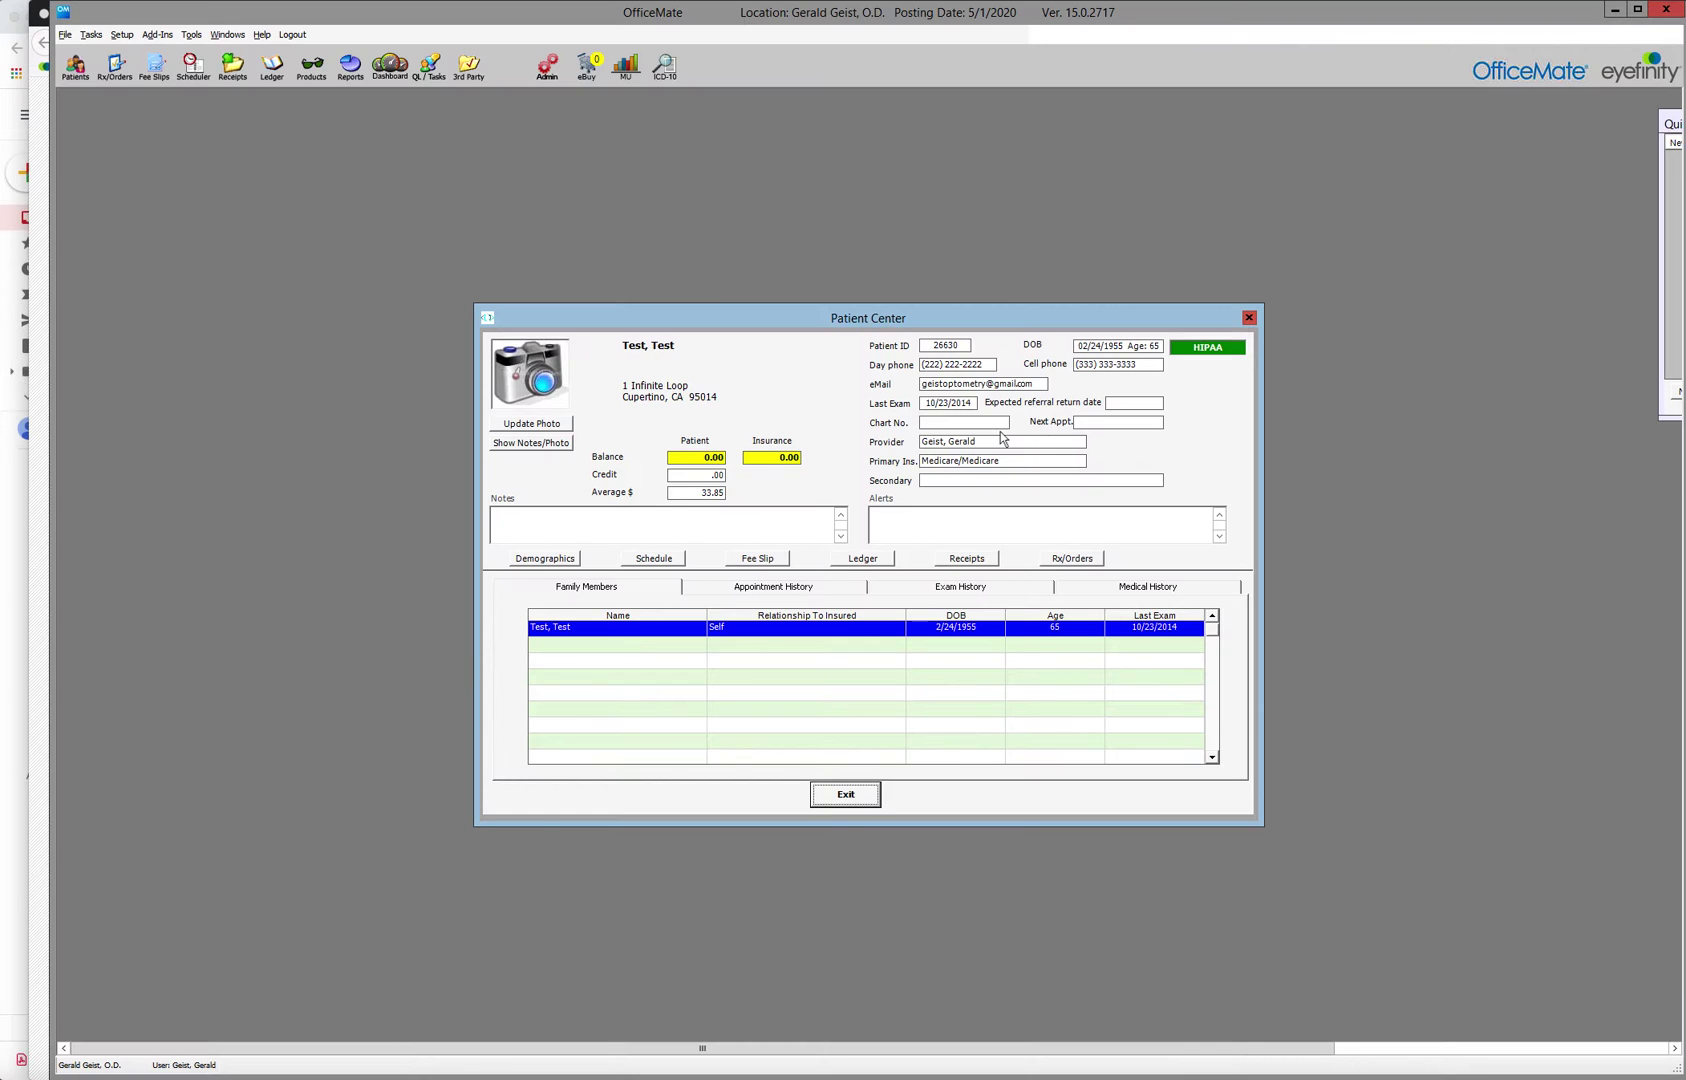
pyautogui.click(563, 563)
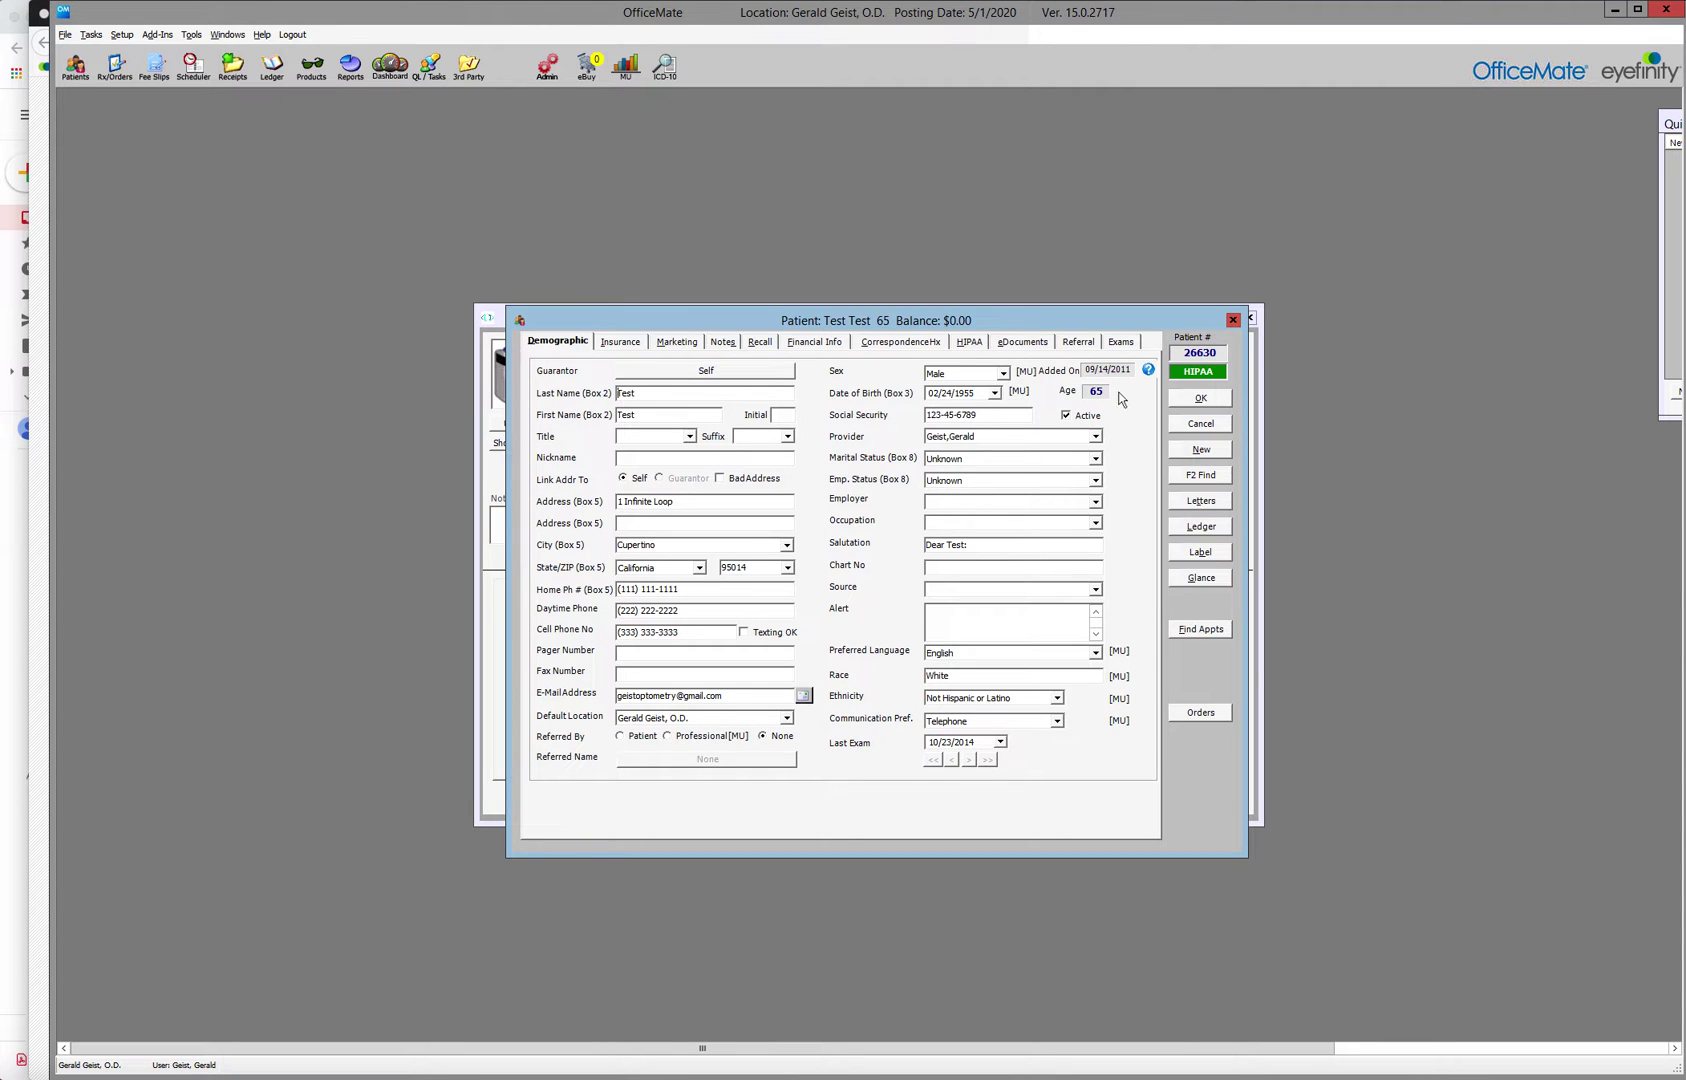
pyautogui.click(1233, 320)
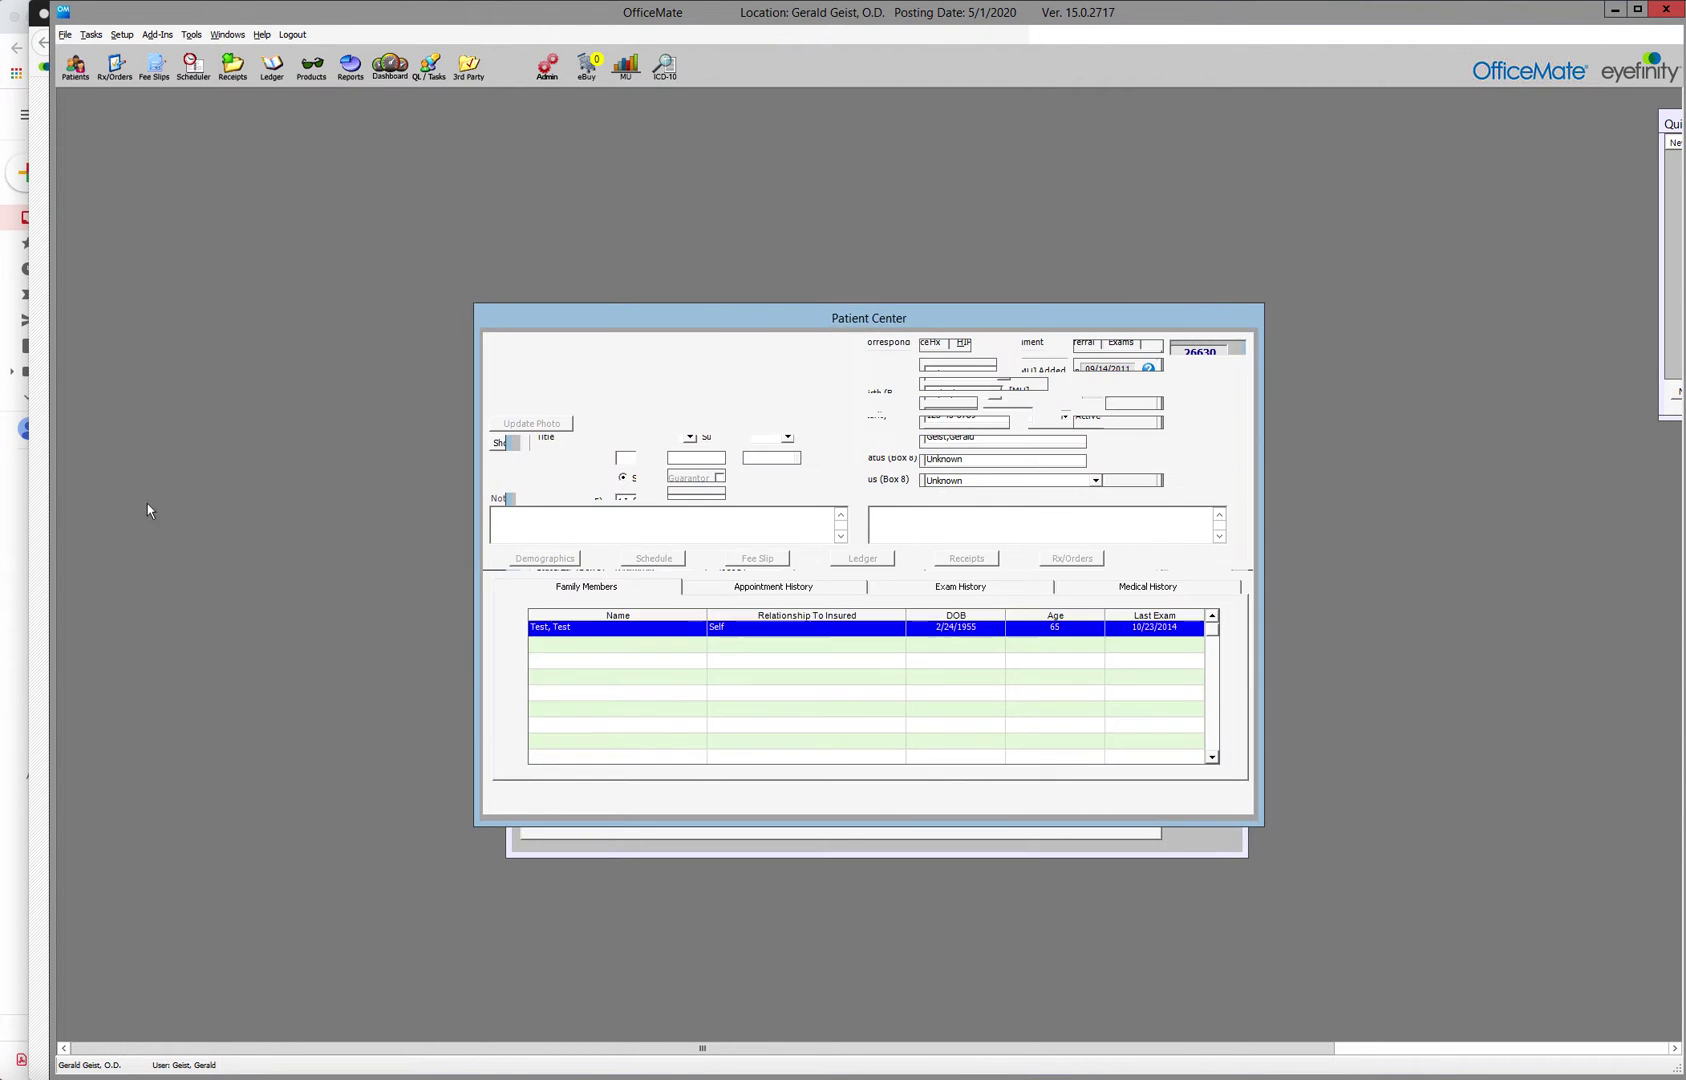
pyautogui.click(24, 505)
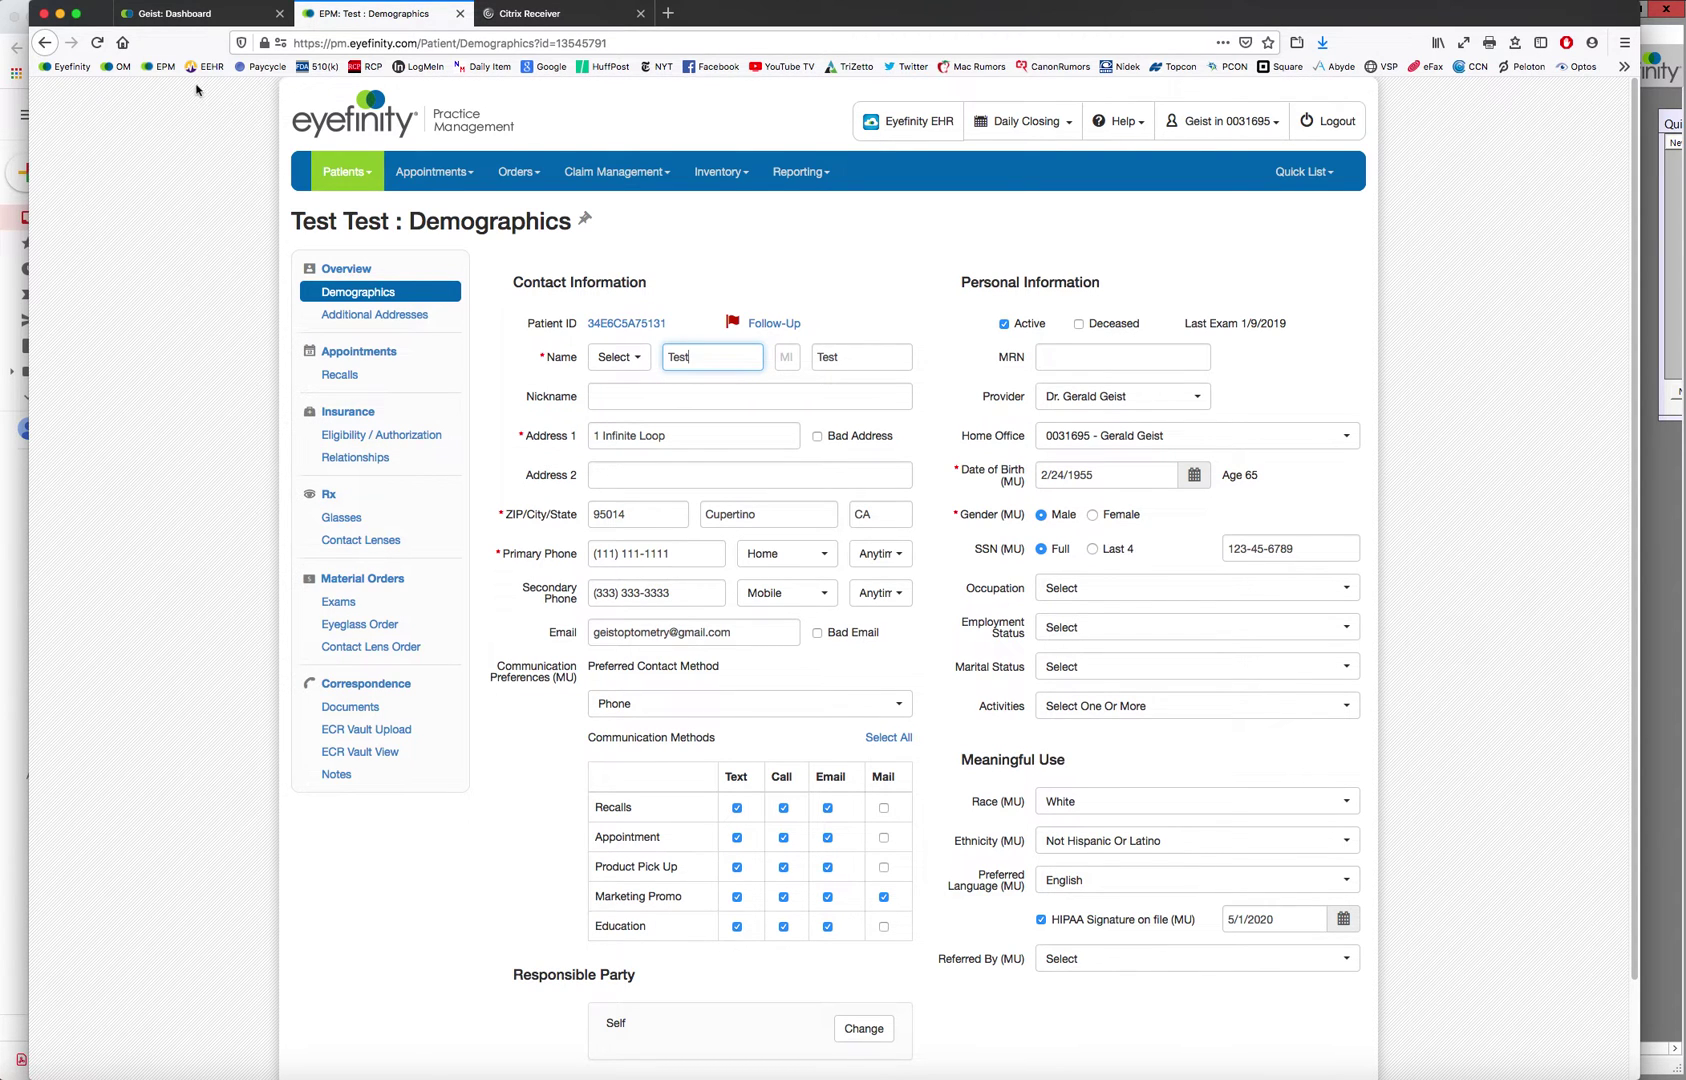
# In the EHR dashboard, find patient 'test, test' and open their Active patient portal settings
pyautogui.click(213, 22)
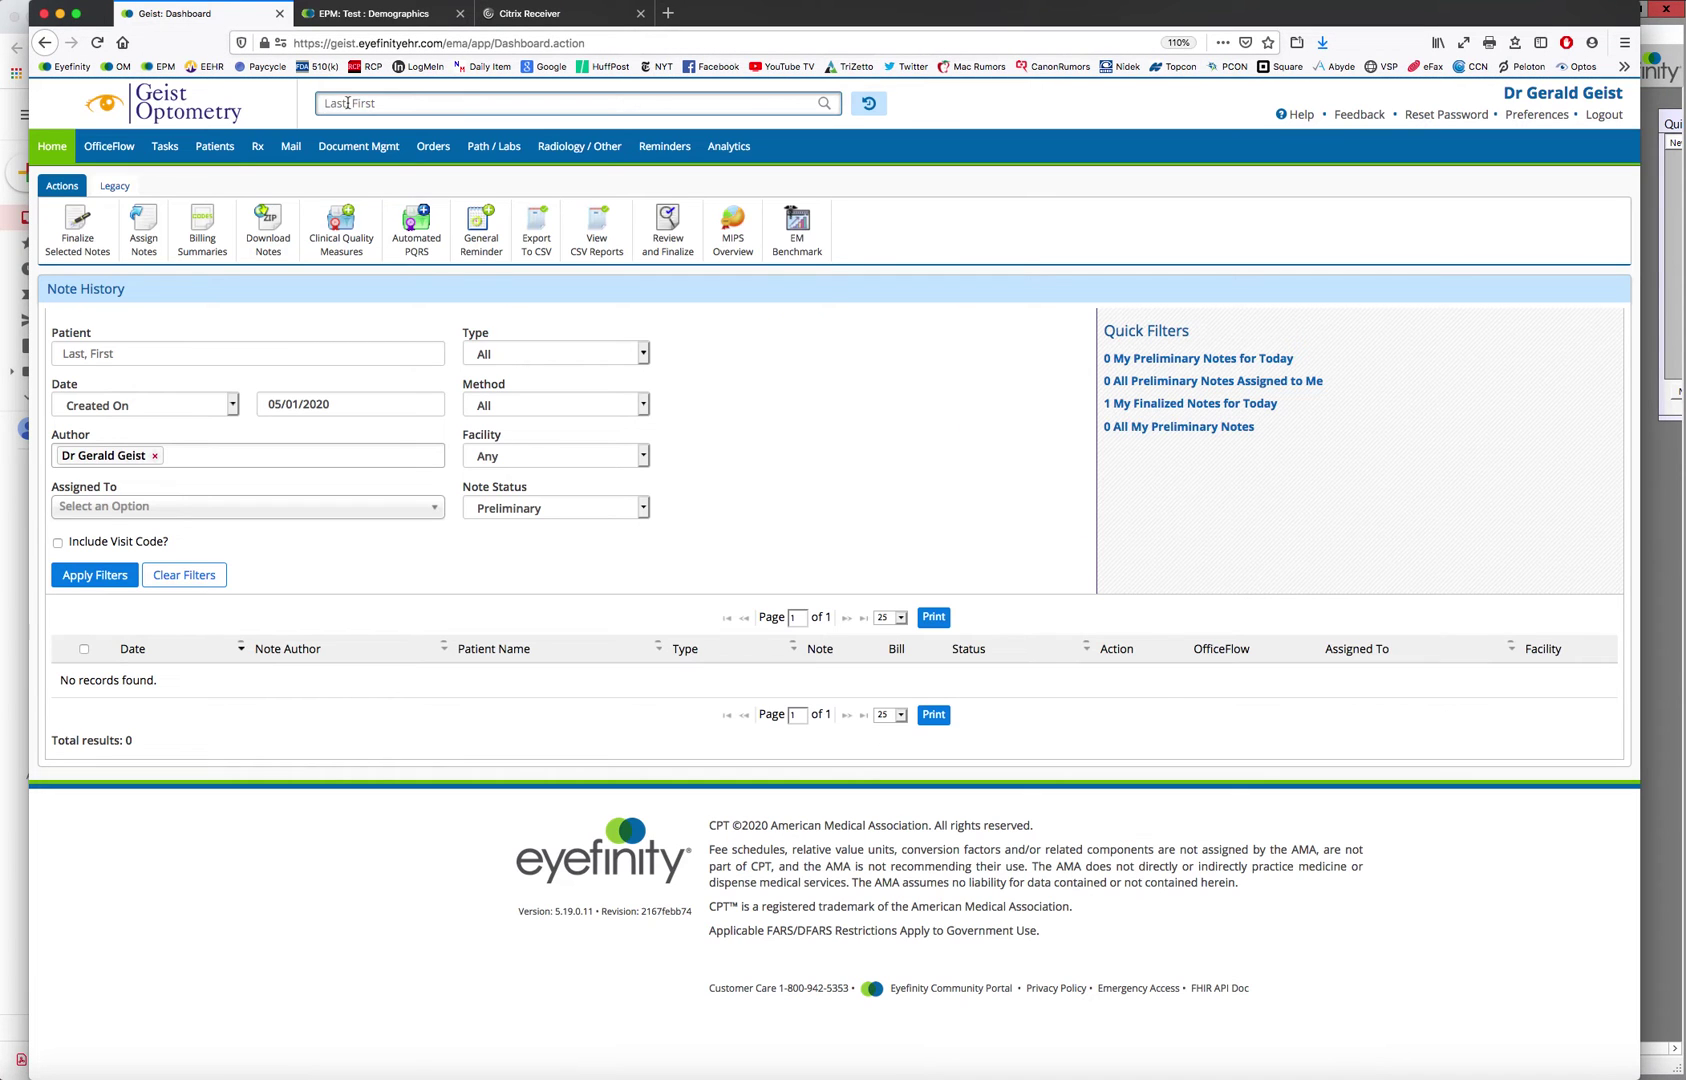
pyautogui.click(348, 103)
pyautogui.write('test, test')
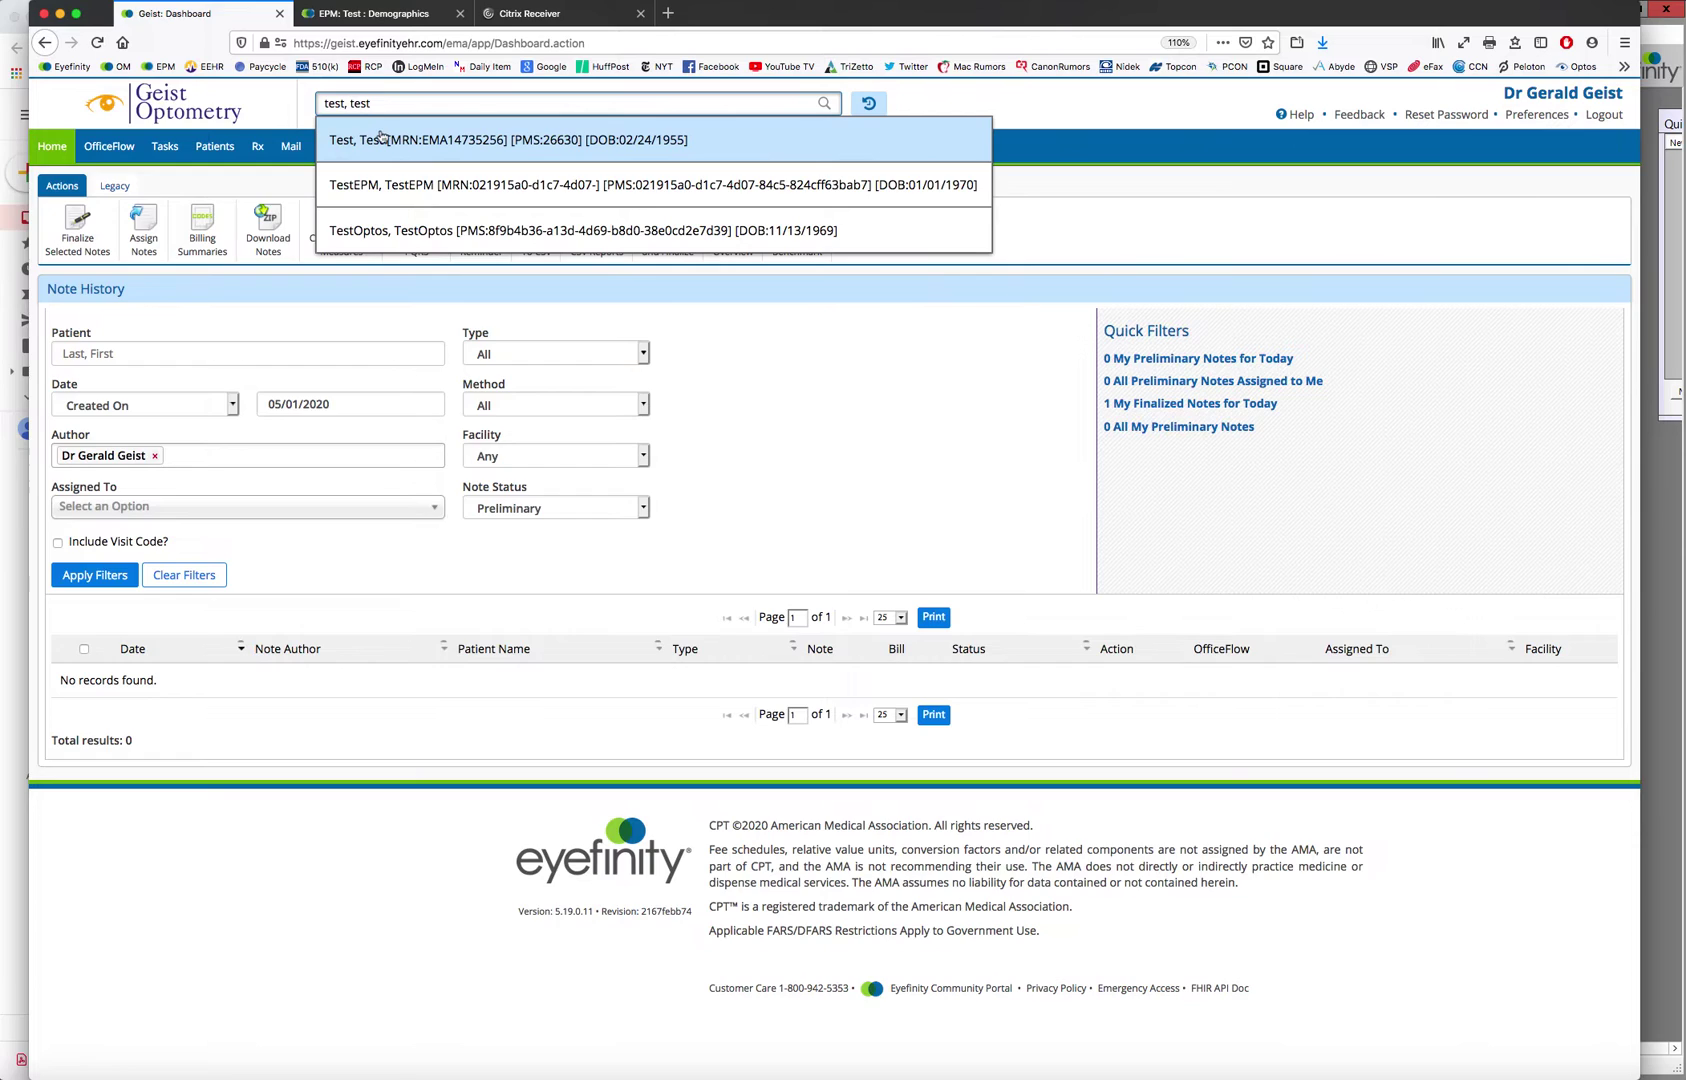
pyautogui.click(381, 139)
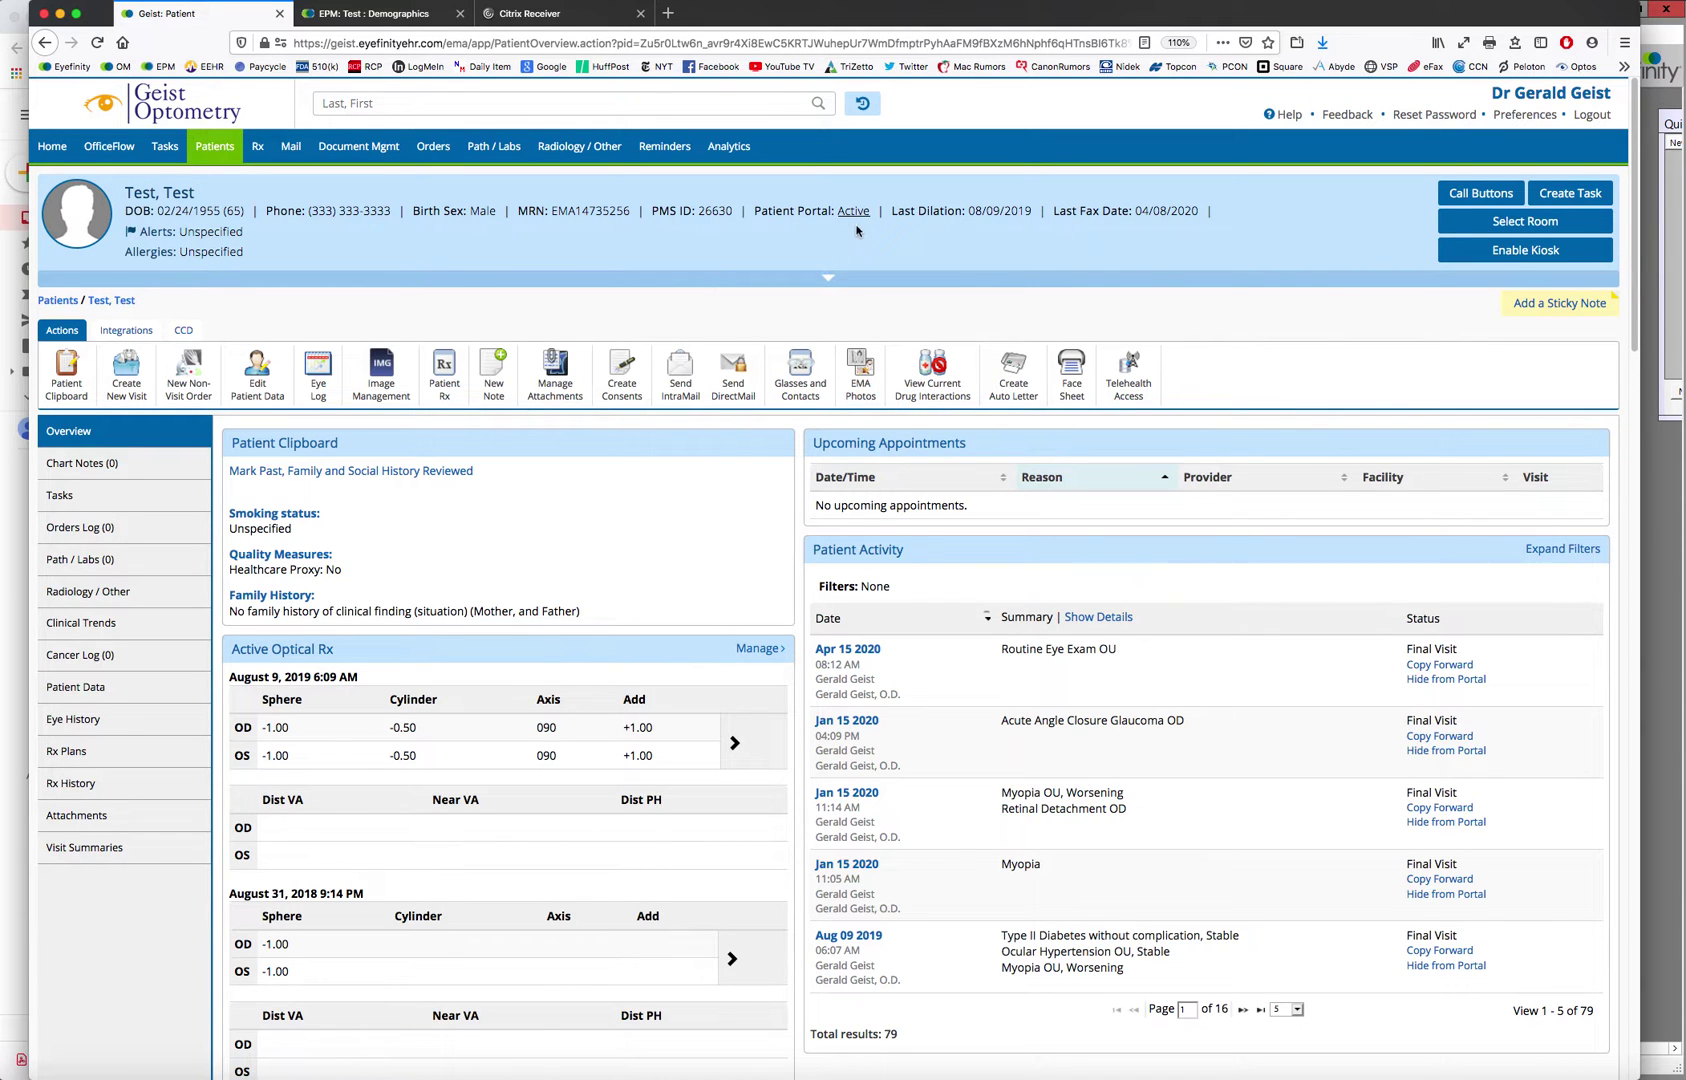
pyautogui.click(856, 213)
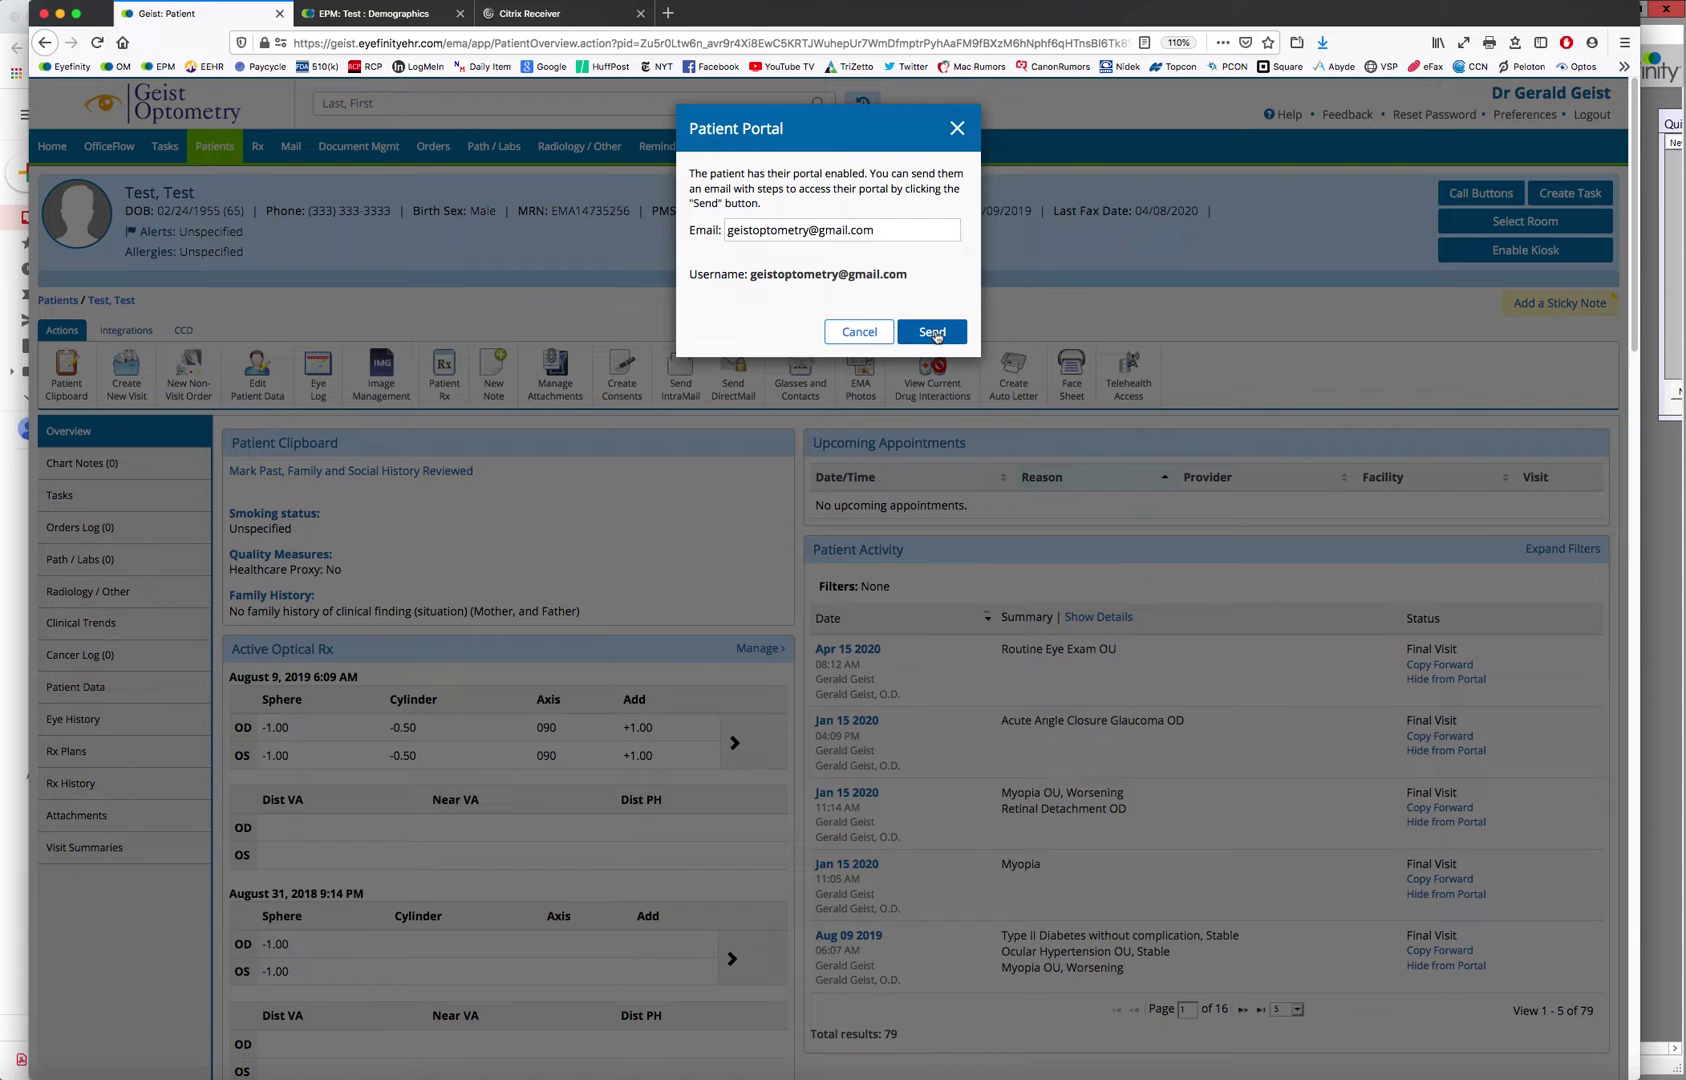
# Send the test patient the patient portal access e-mail
pyautogui.click(933, 332)
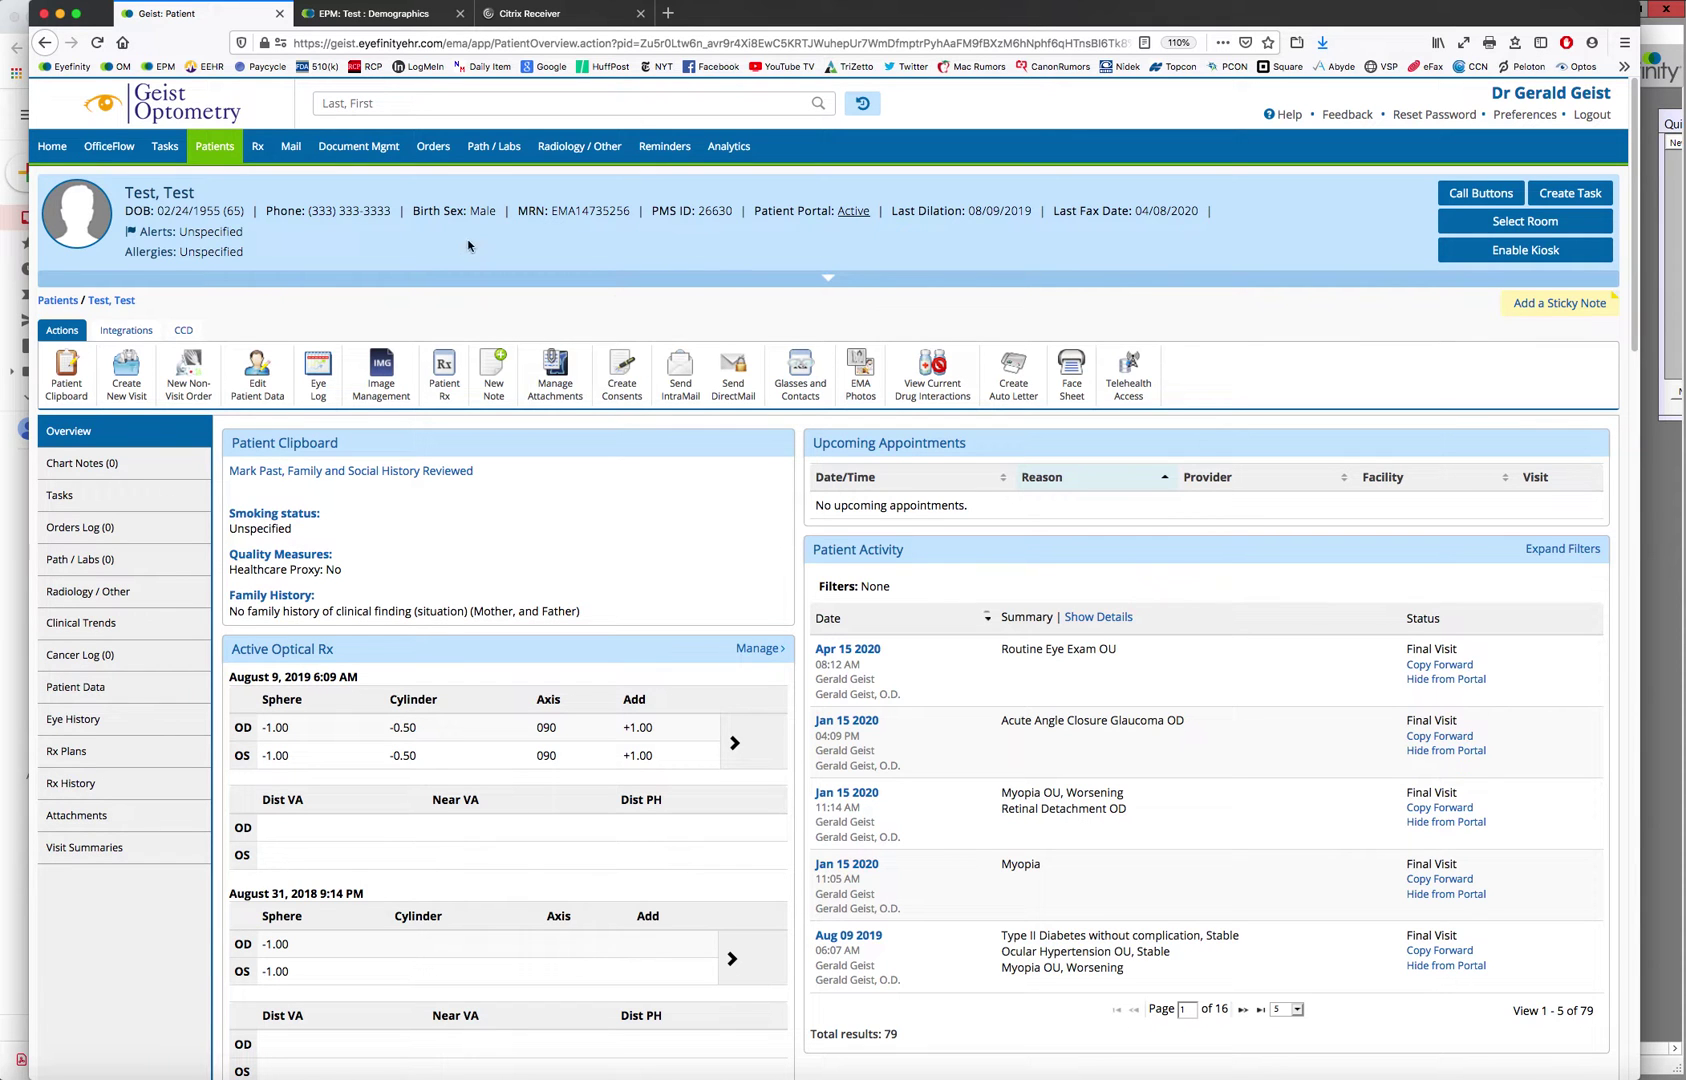
# Return to the EHR Home dashboard and bring the Gmail inbox forward
pyautogui.click(52, 146)
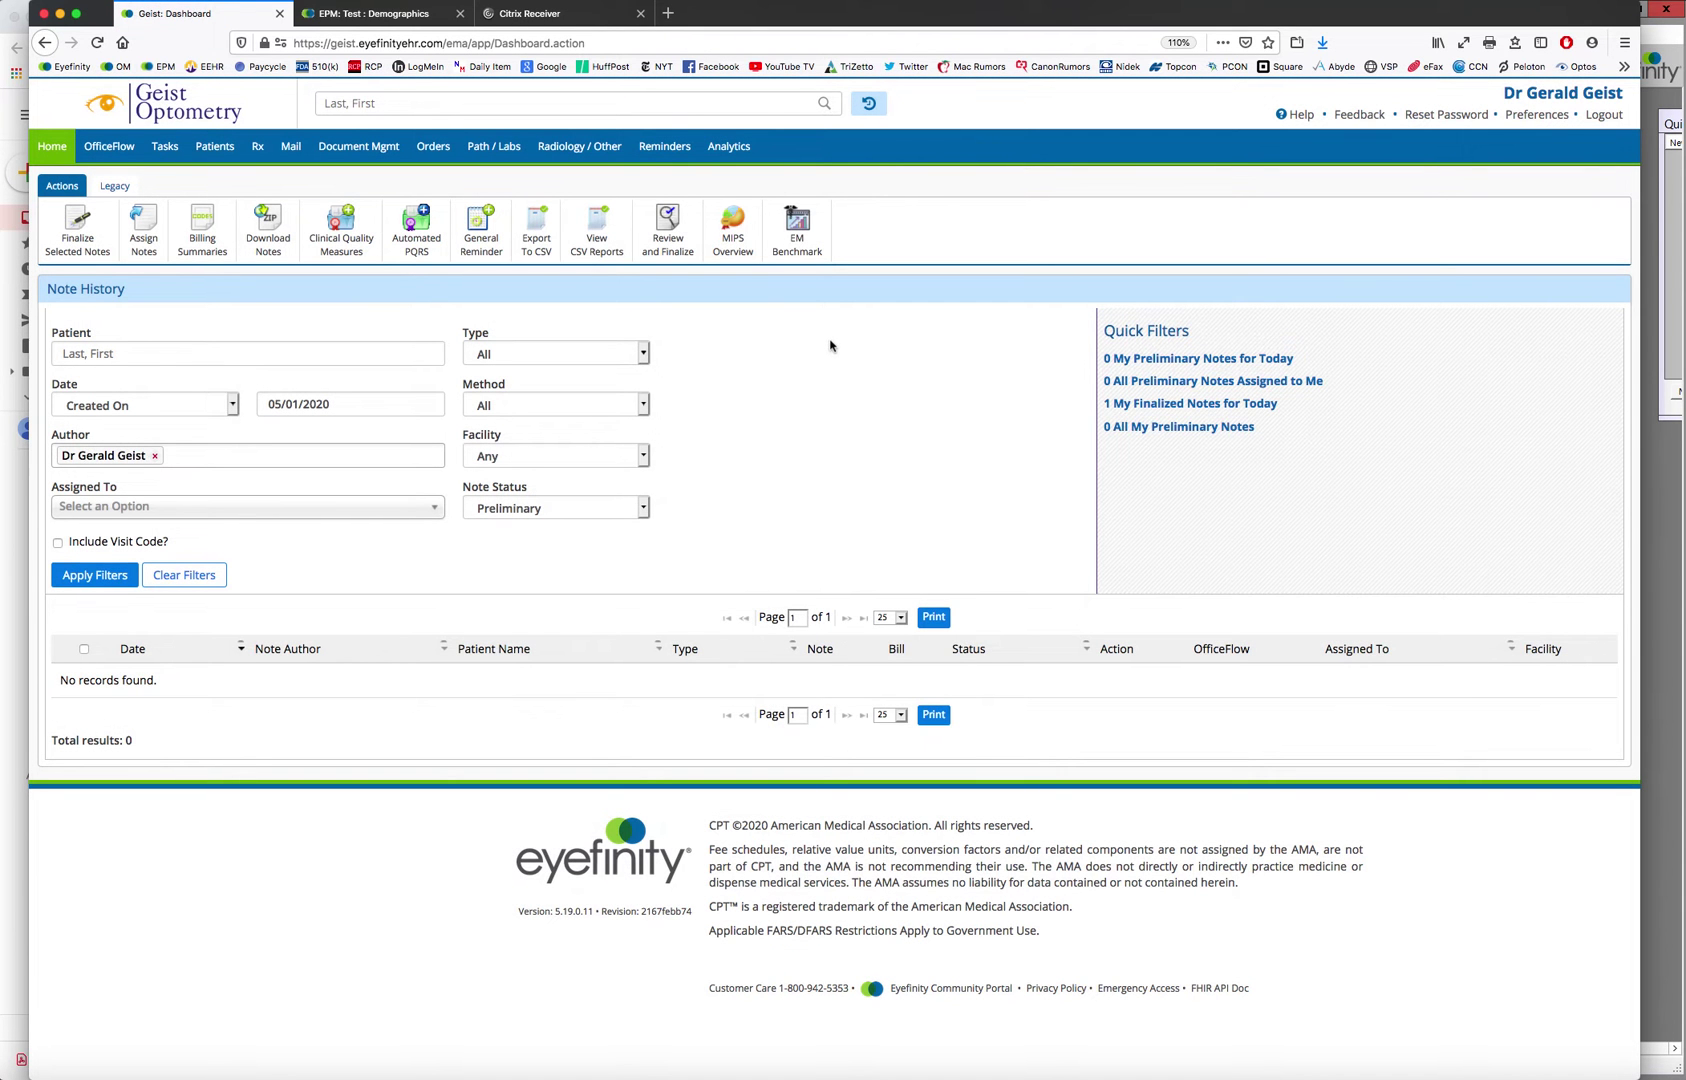
pyautogui.click(13, 512)
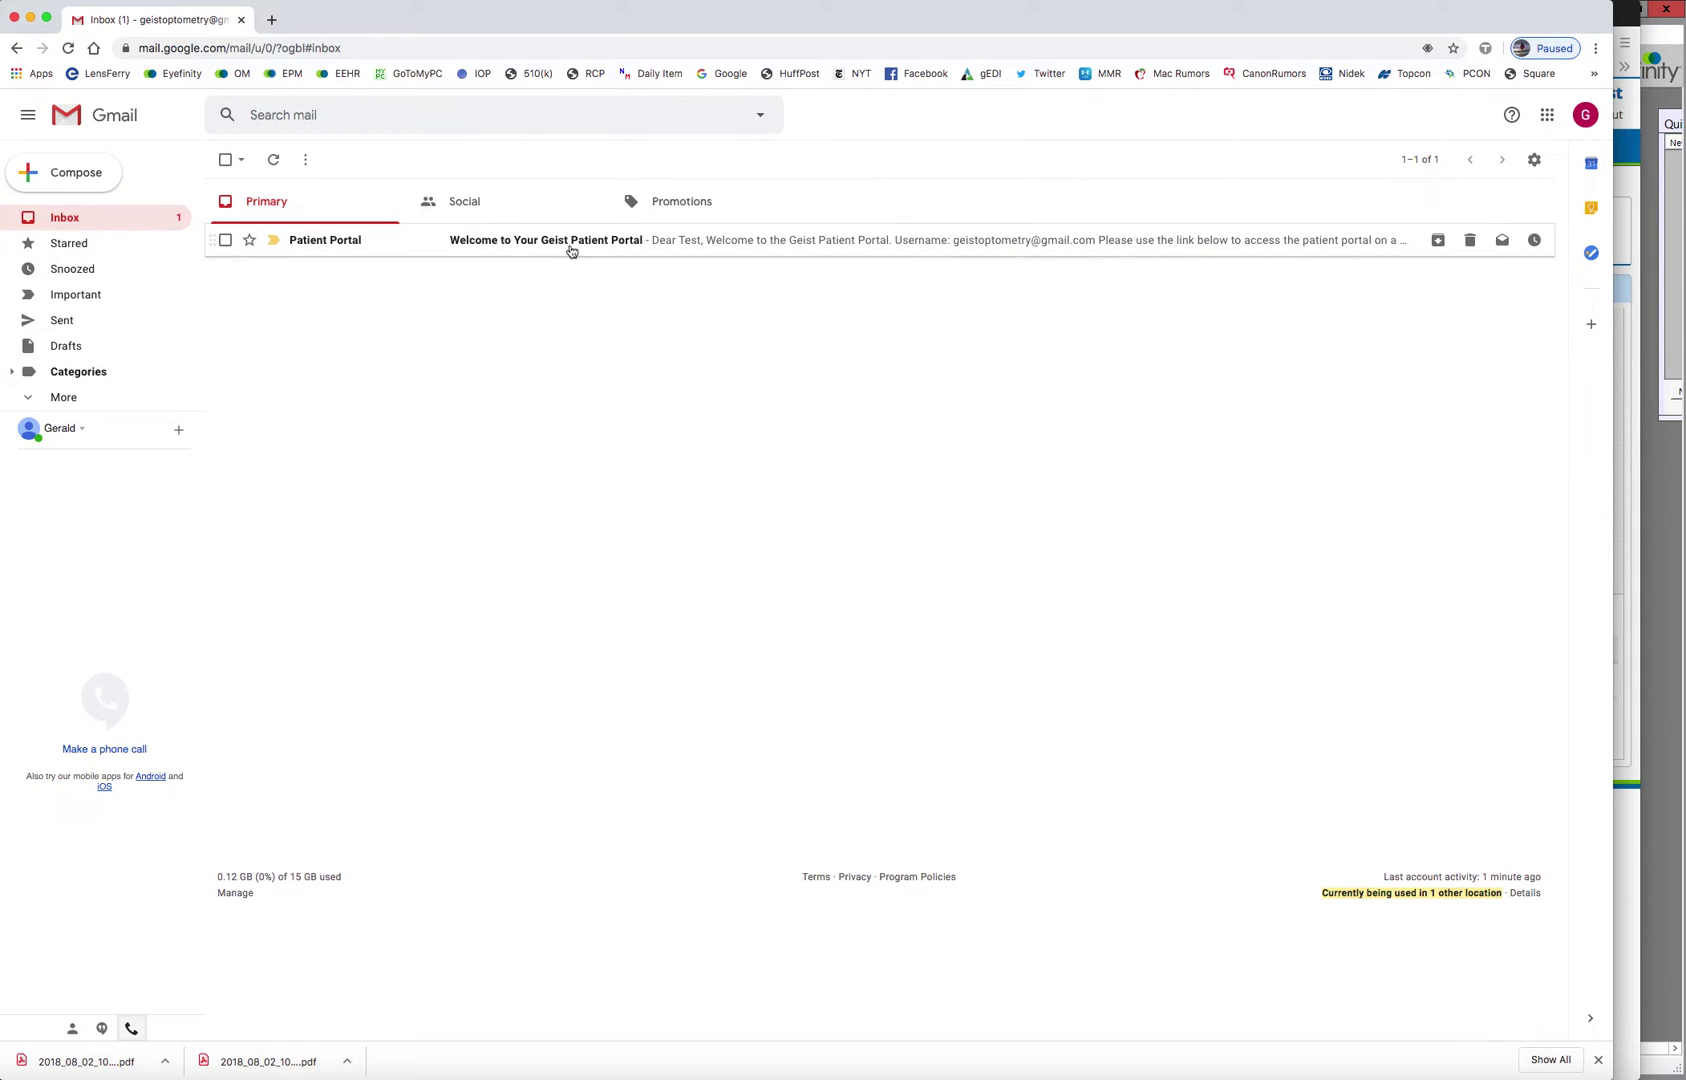
# Open the 'Welcome to Your Geist Patient Portal' e-mail and follow its portal login link
pyautogui.click(572, 245)
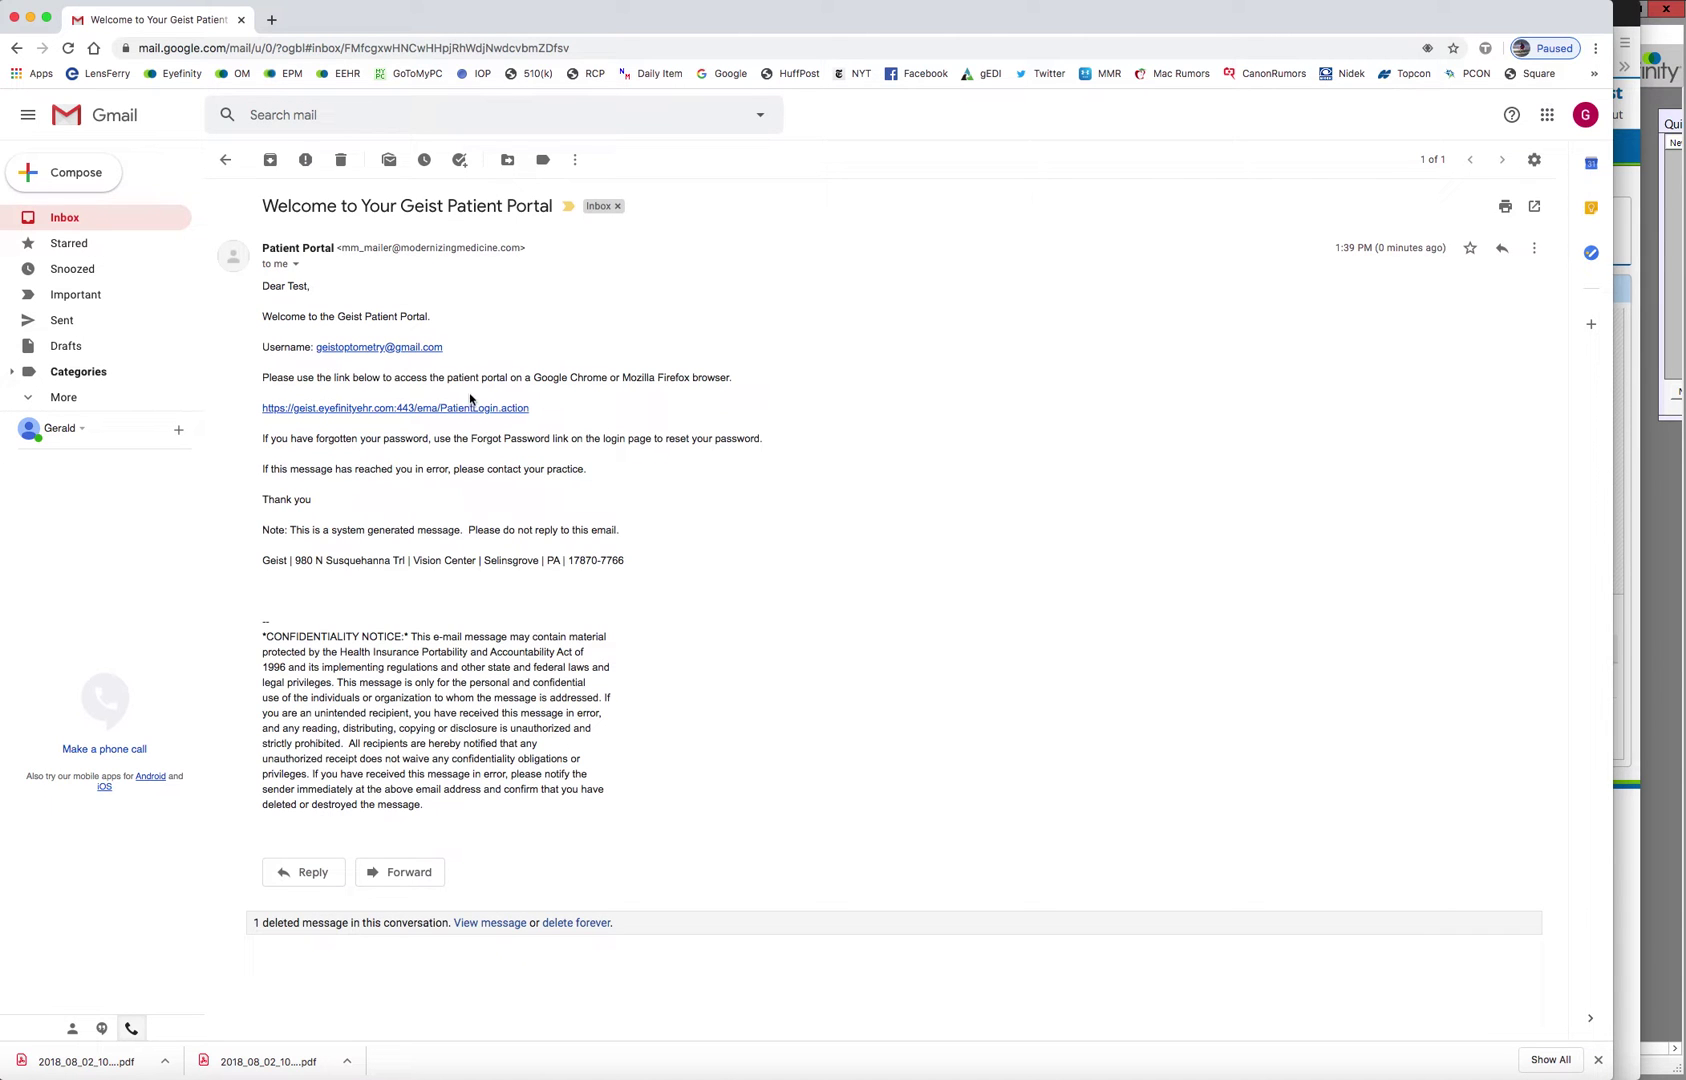
pyautogui.click(390, 410)
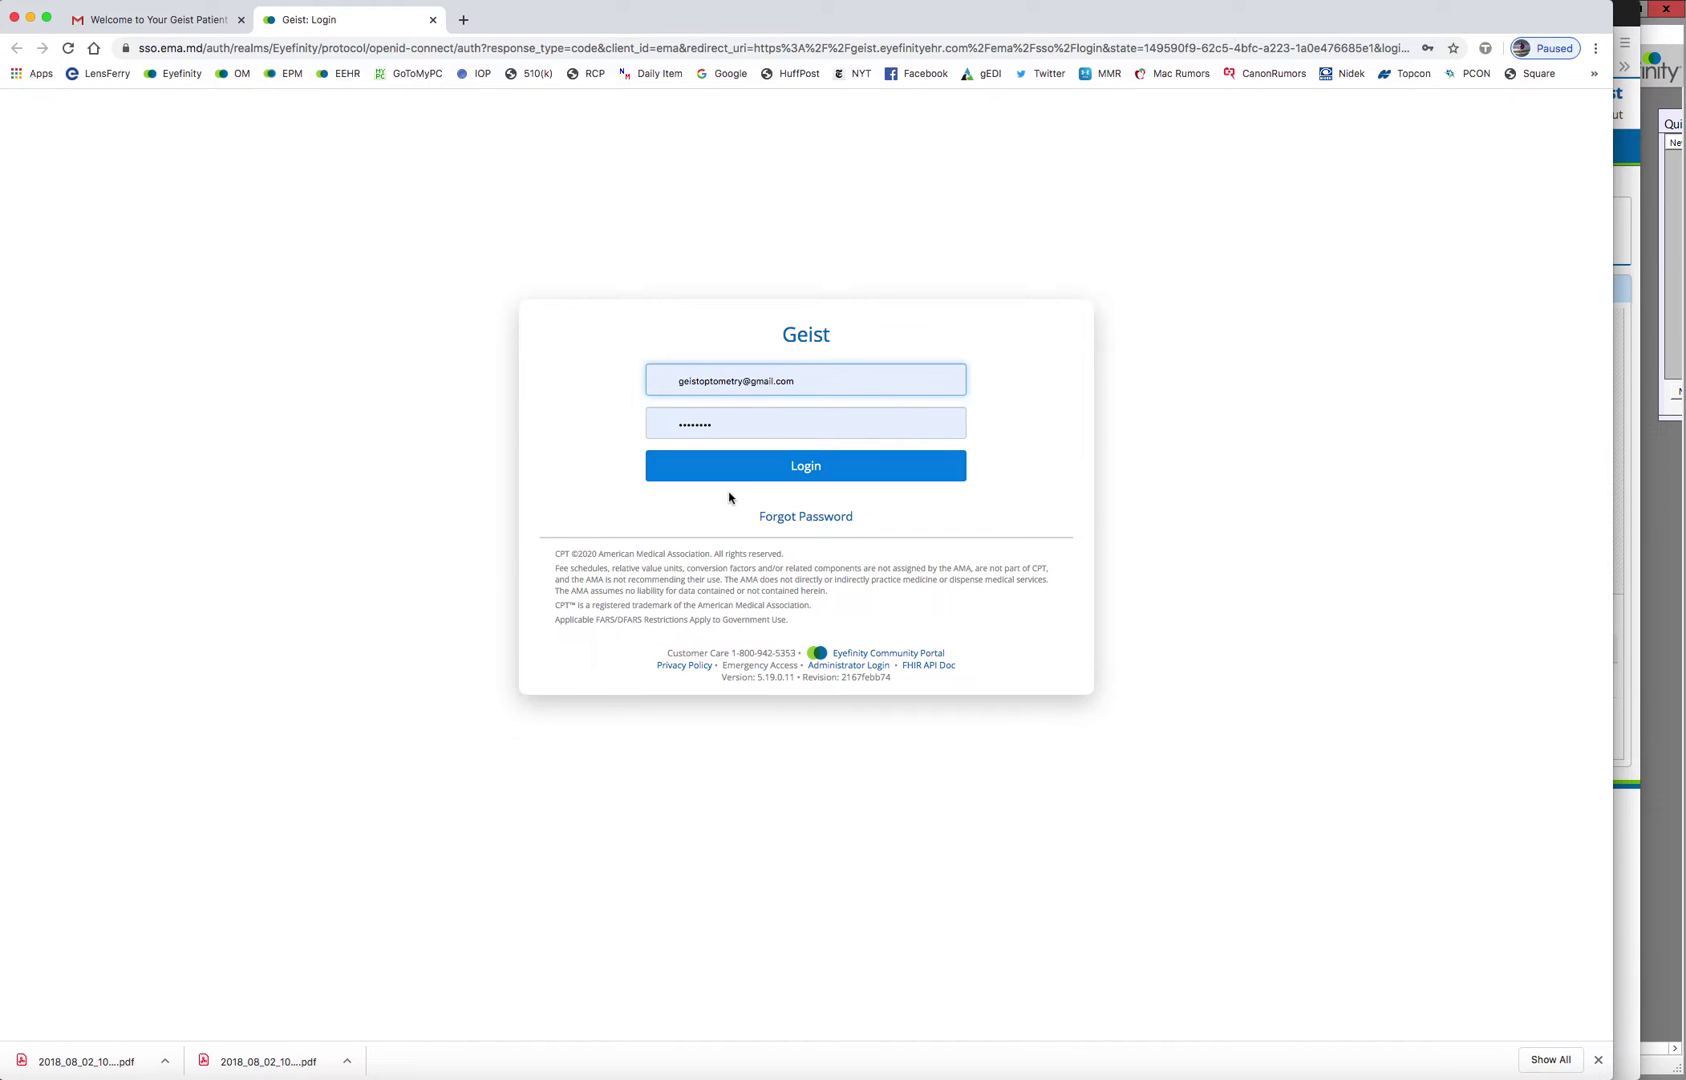
# Log in to the Geist patient portal and dismiss the welcome popup
pyautogui.click(796, 472)
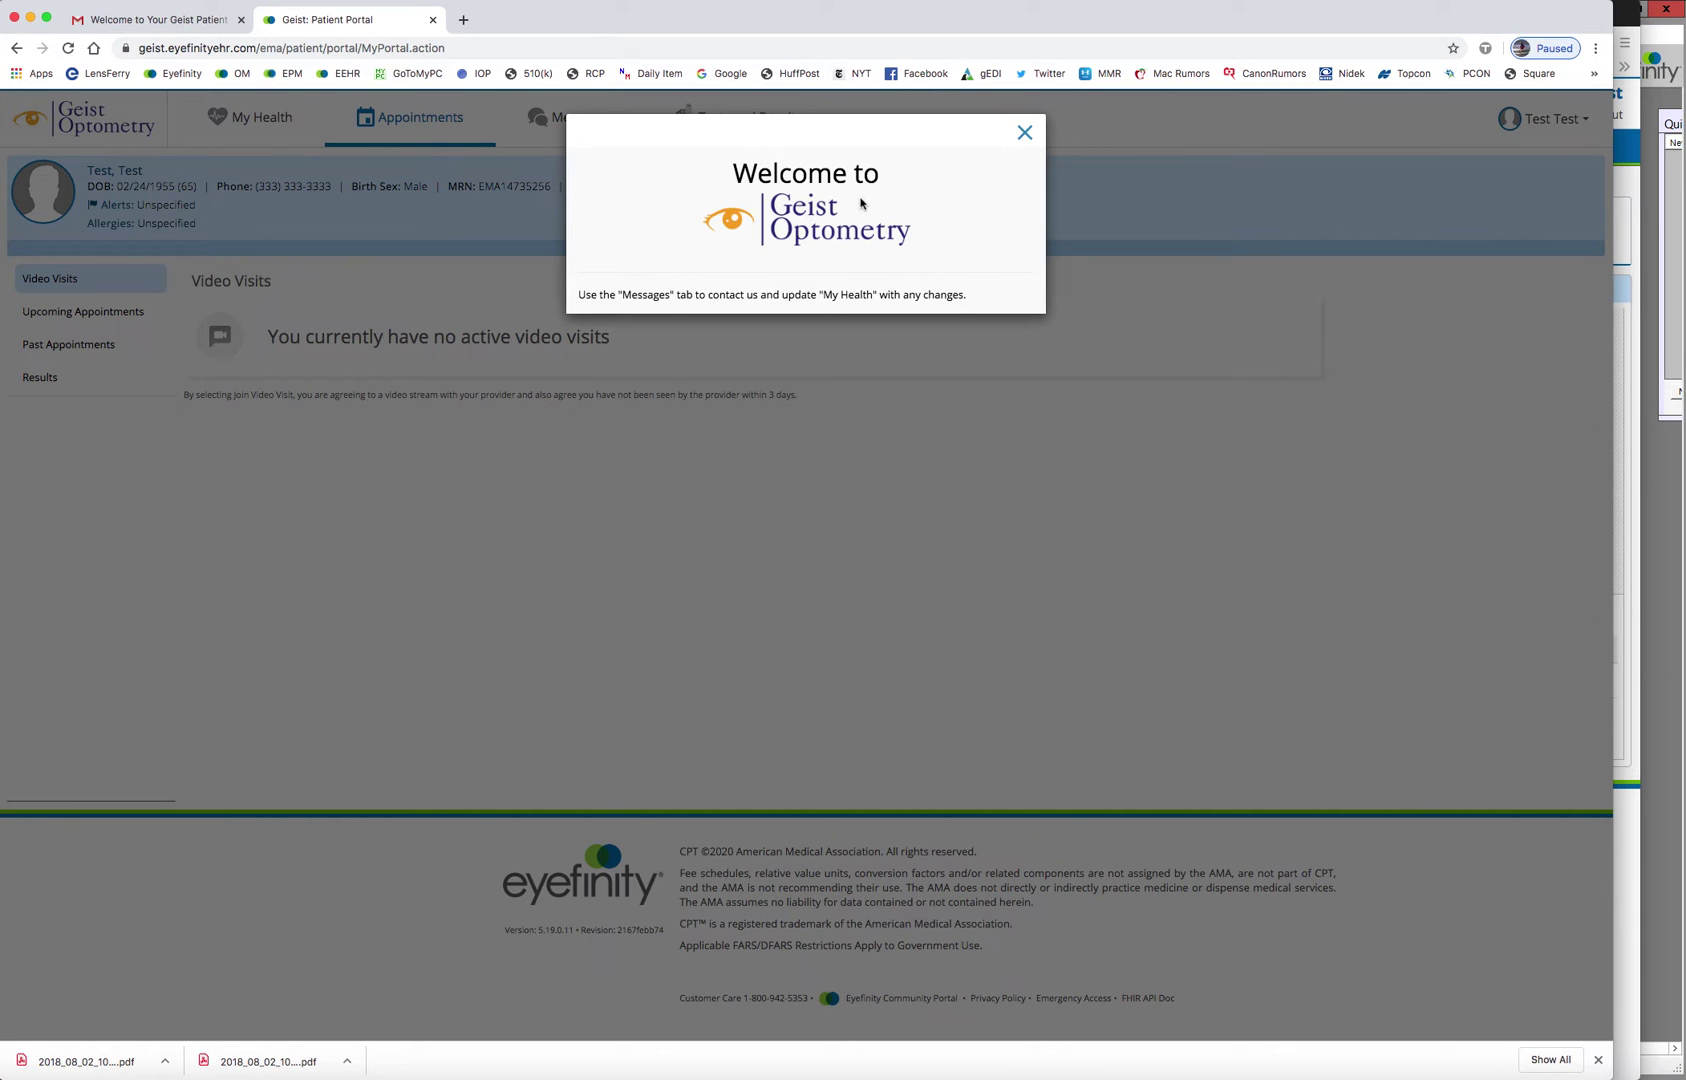
pyautogui.click(1023, 134)
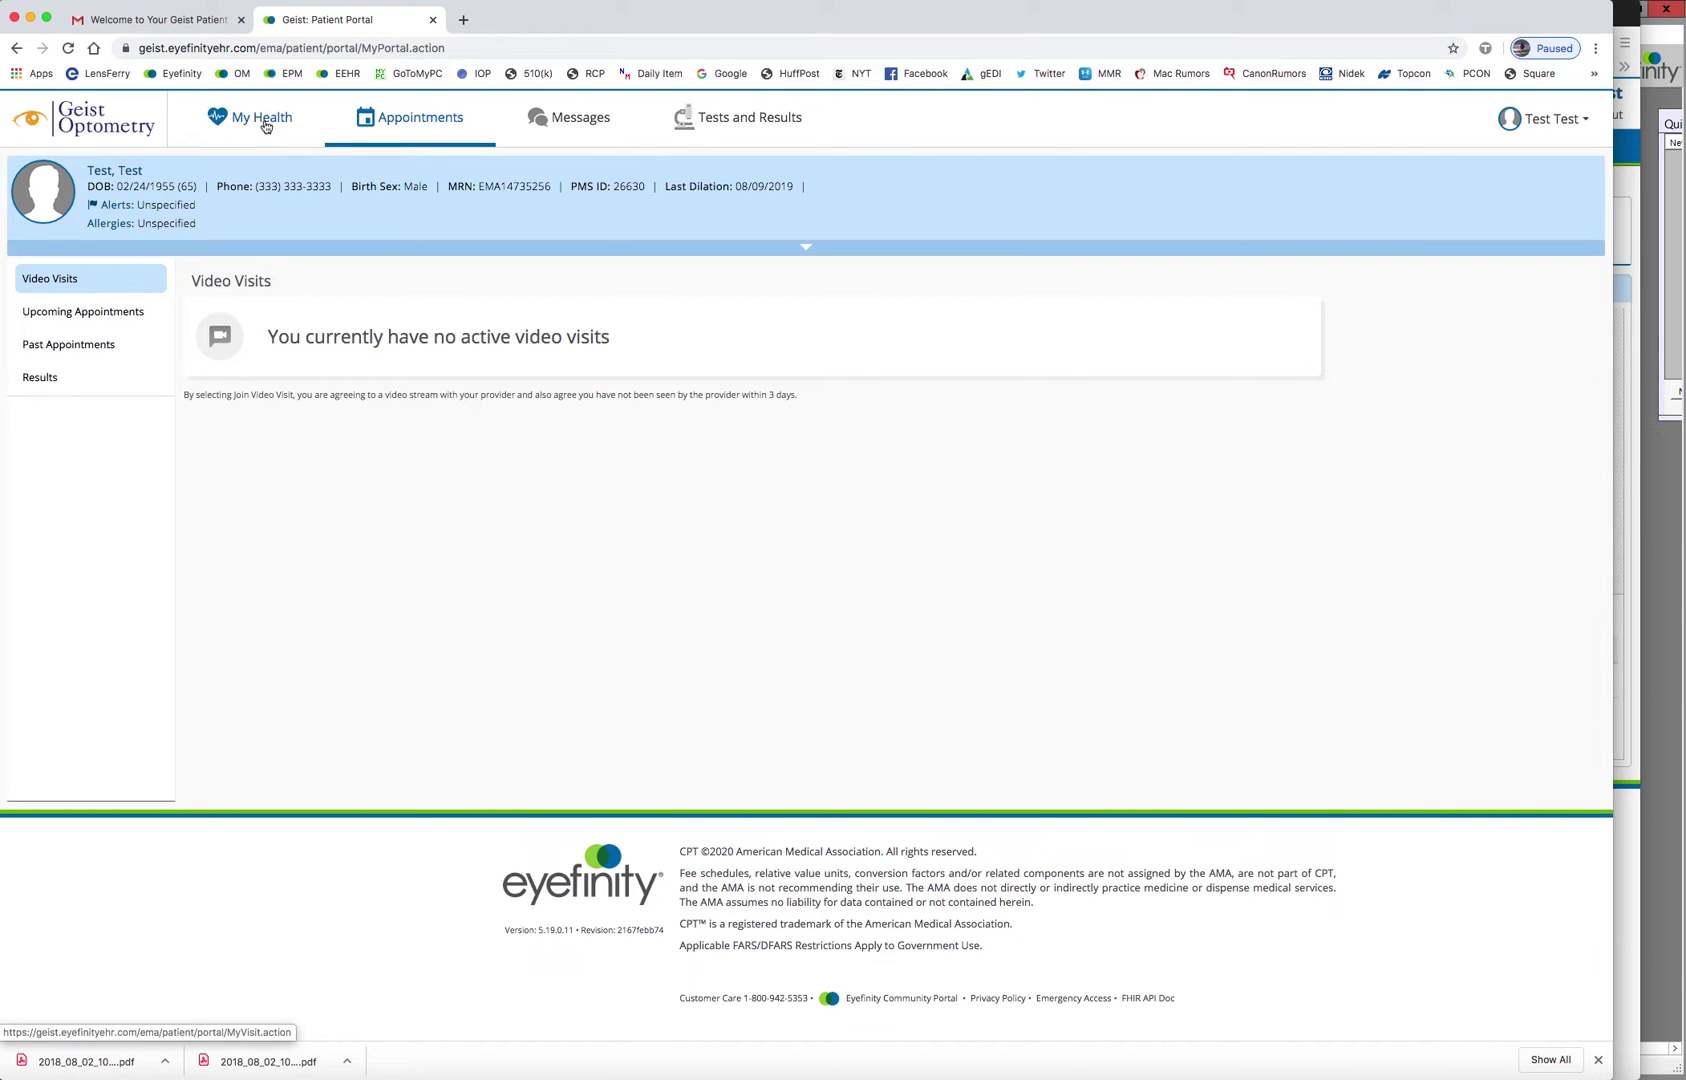
# In My Health, browse Insurance and Pharmacy and Medications, then open Past Medical History
pyautogui.click(266, 124)
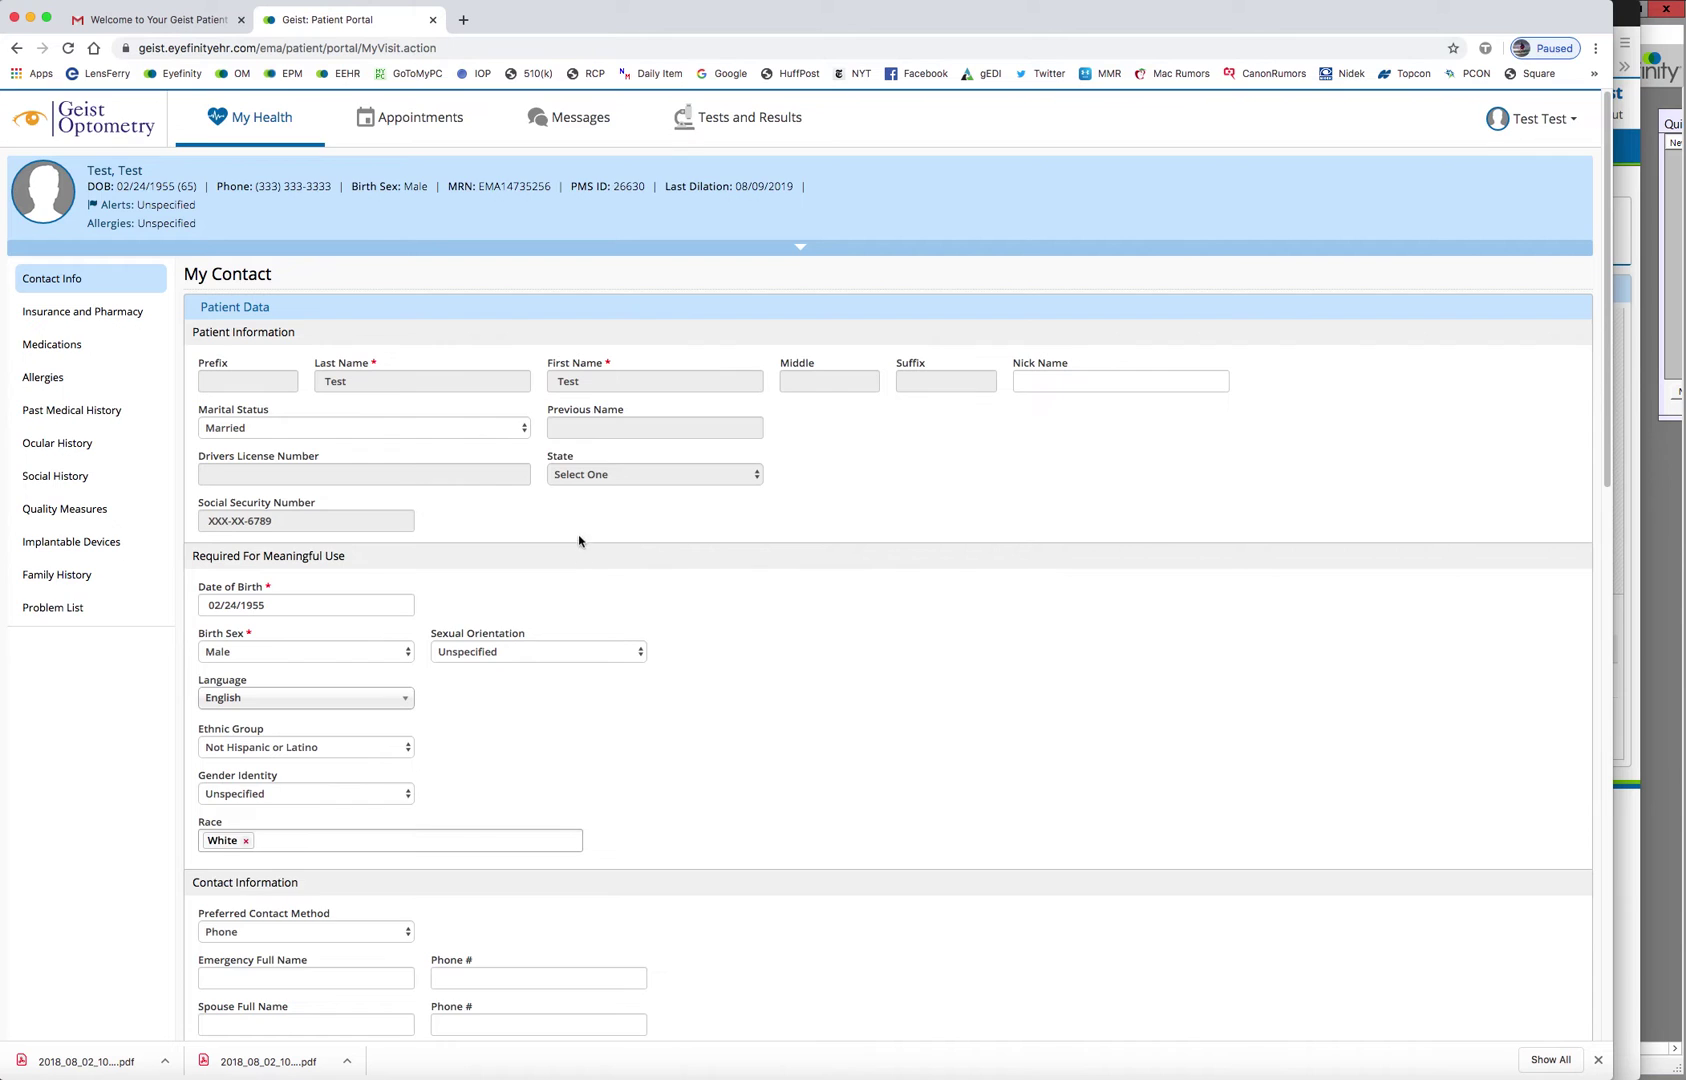
pyautogui.scroll(-2, 575, 540)
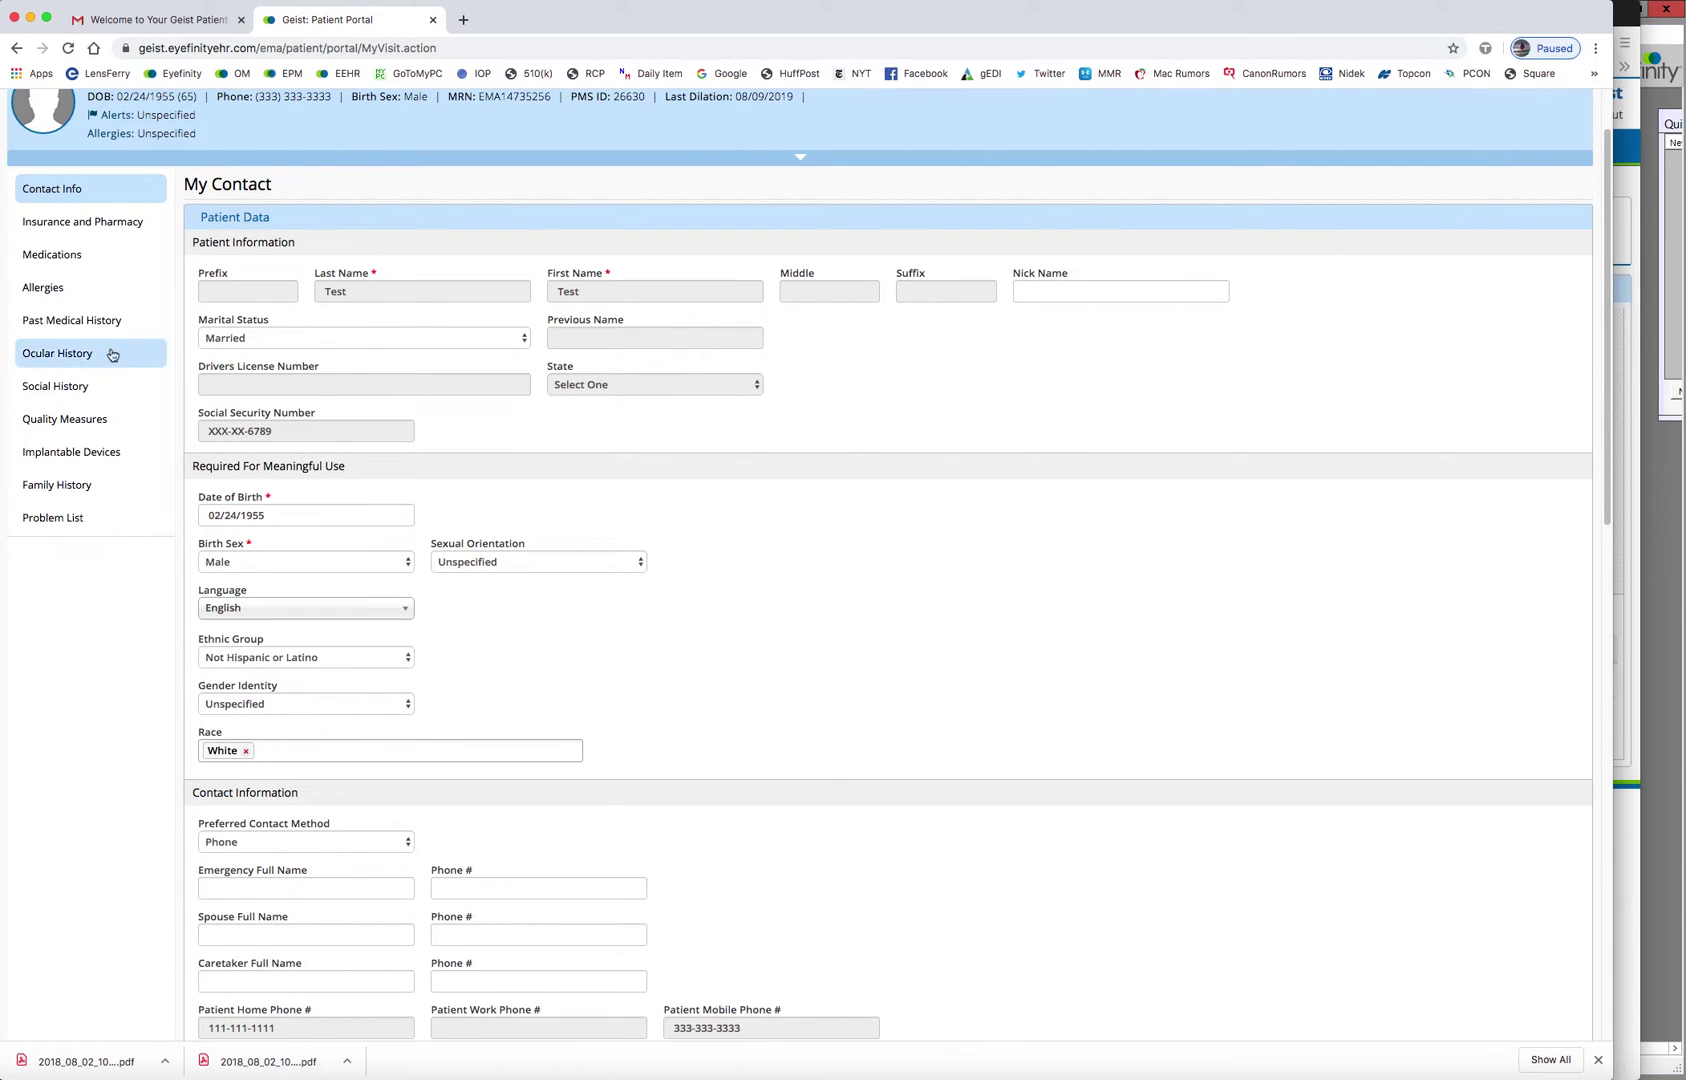
pyautogui.click(80, 228)
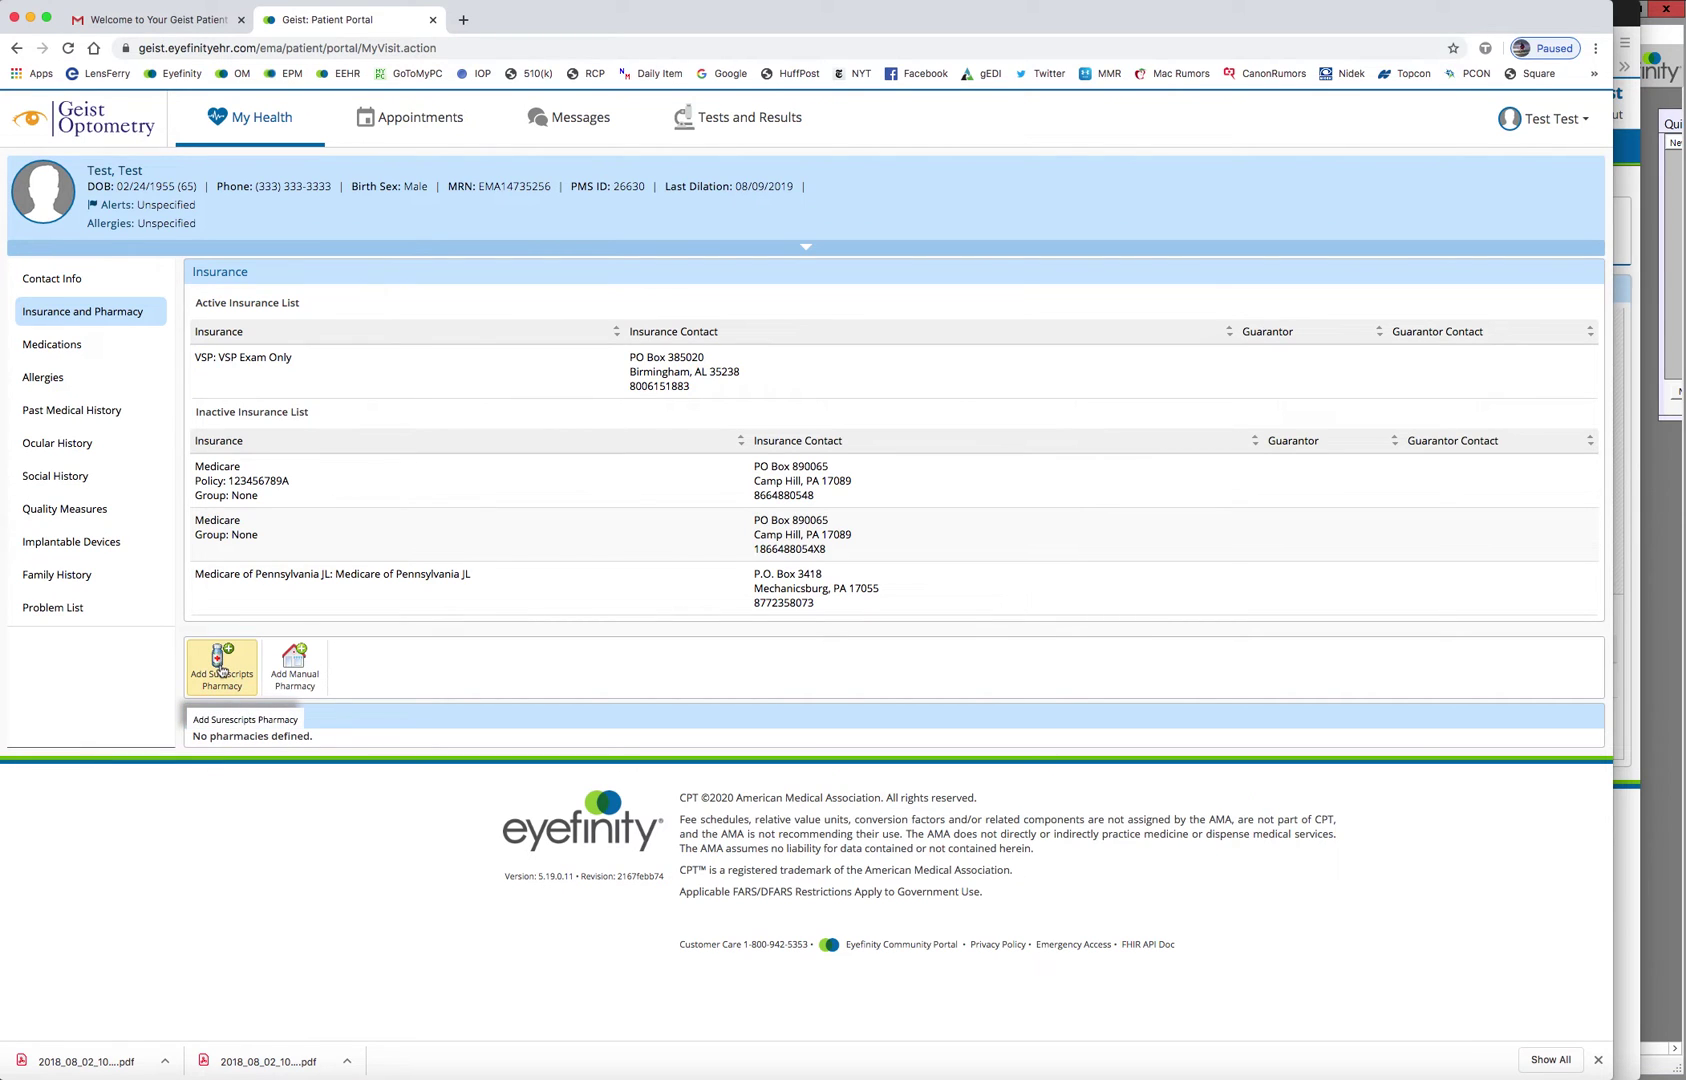
pyautogui.click(77, 346)
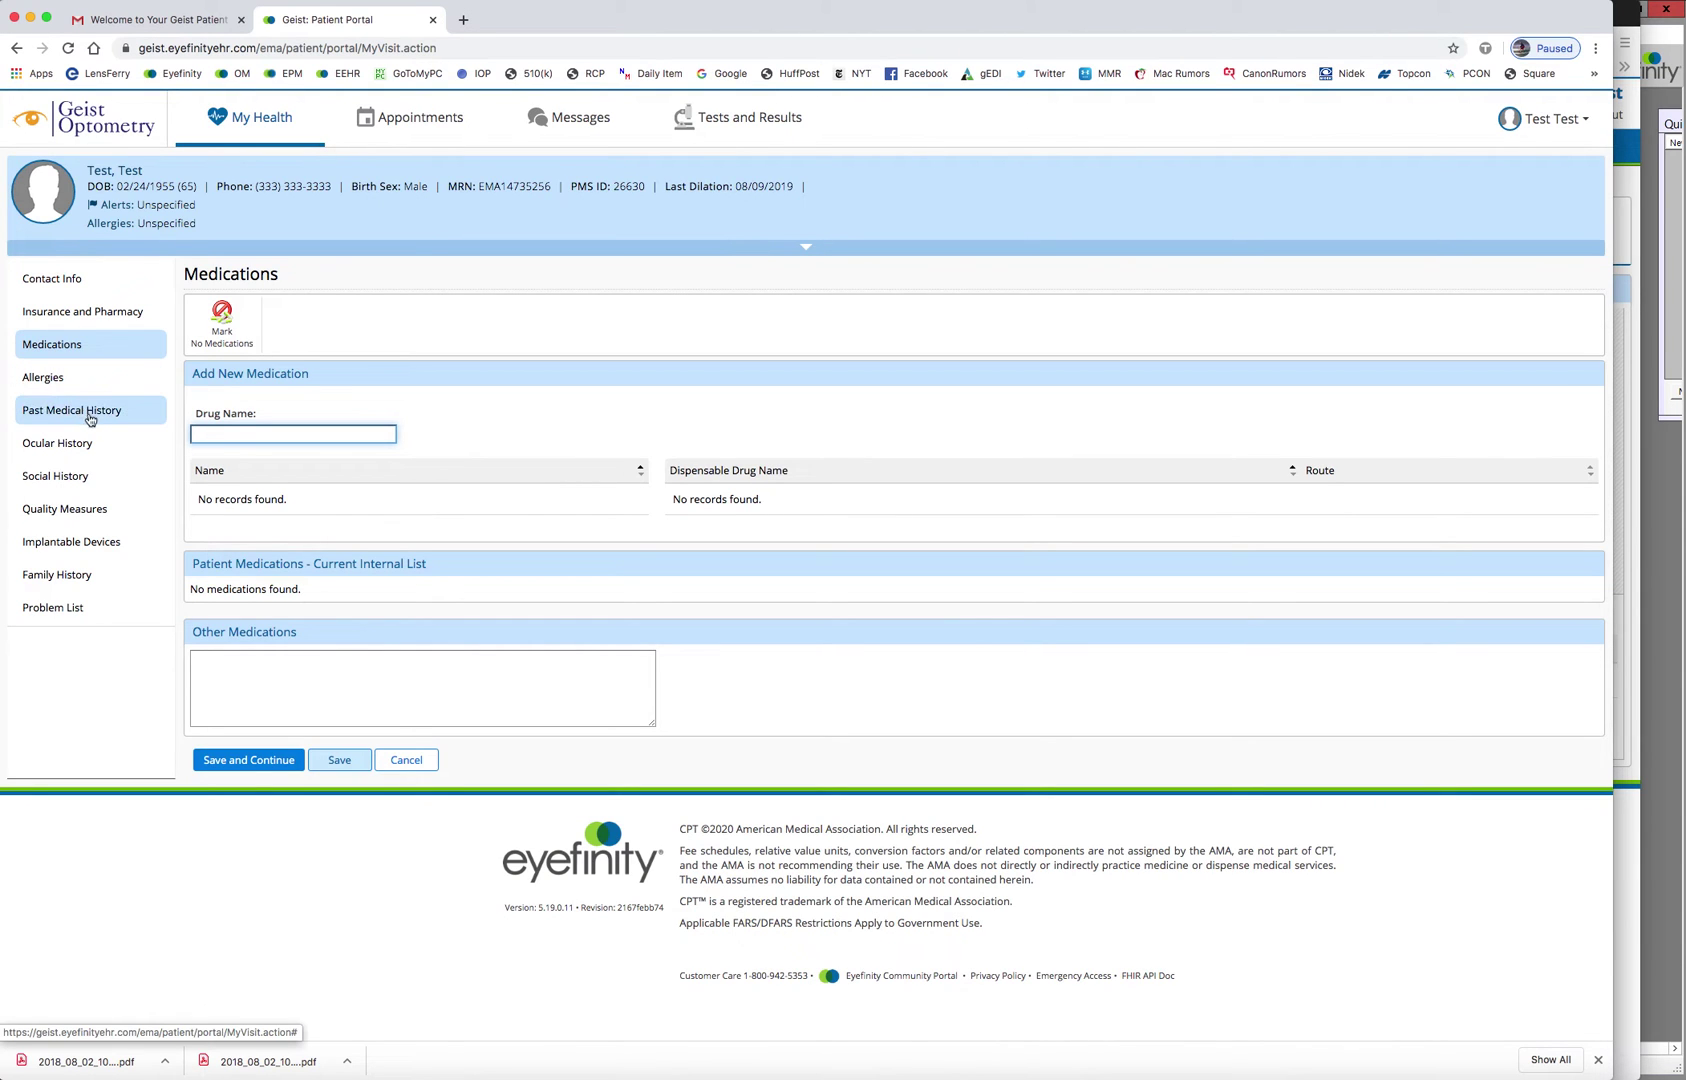
pyautogui.click(93, 413)
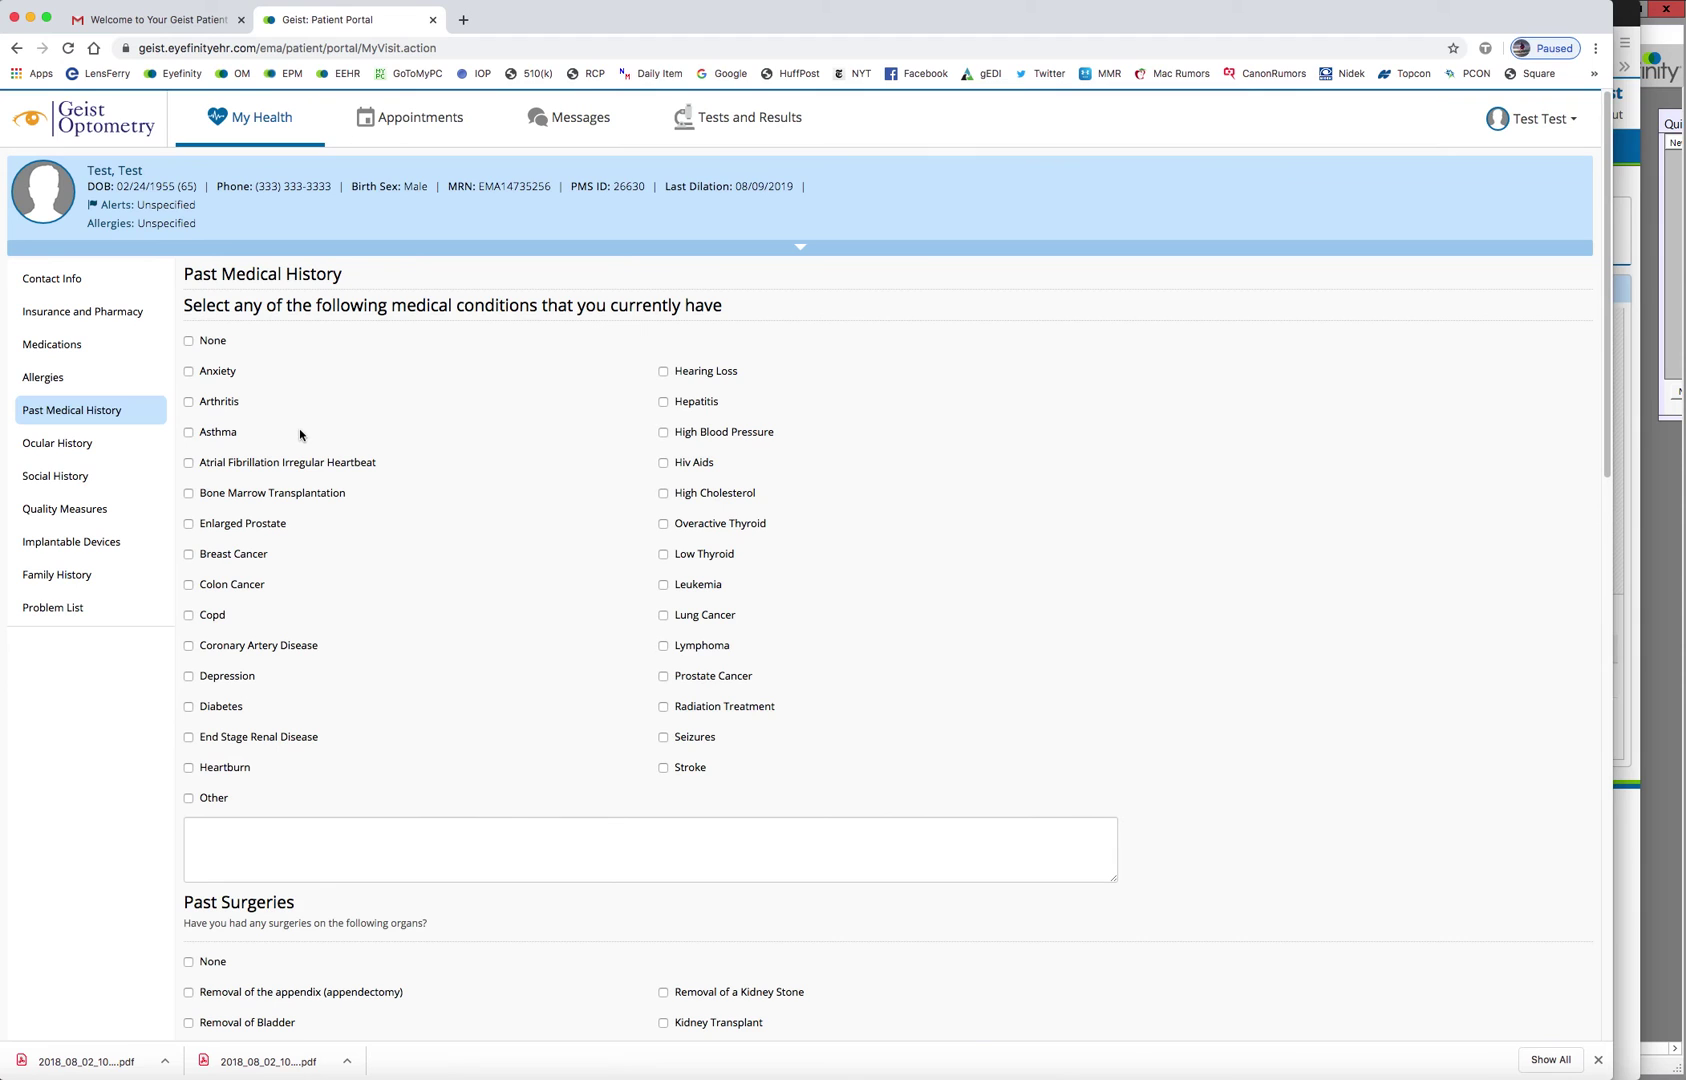
# Check Asthma and Diabetes, then check Cataract in the right and left eye under Ocular History
pyautogui.click(189, 433)
pyautogui.click(189, 731)
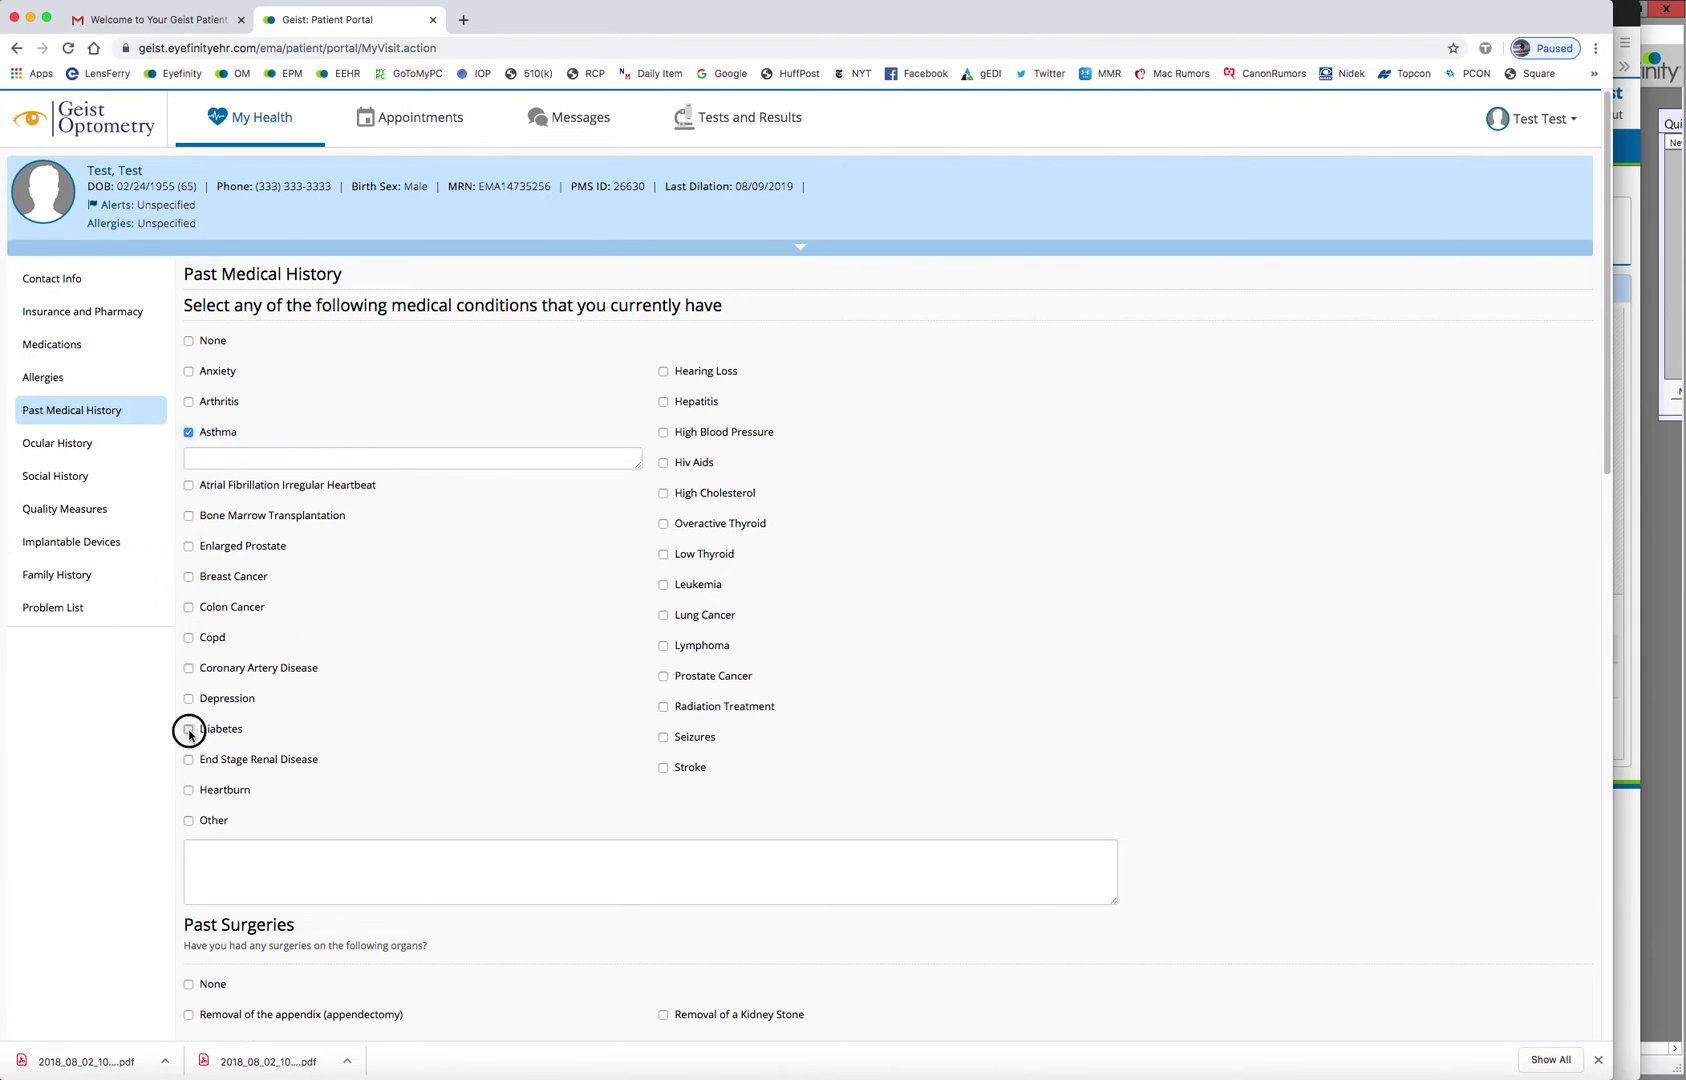
pyautogui.click(70, 445)
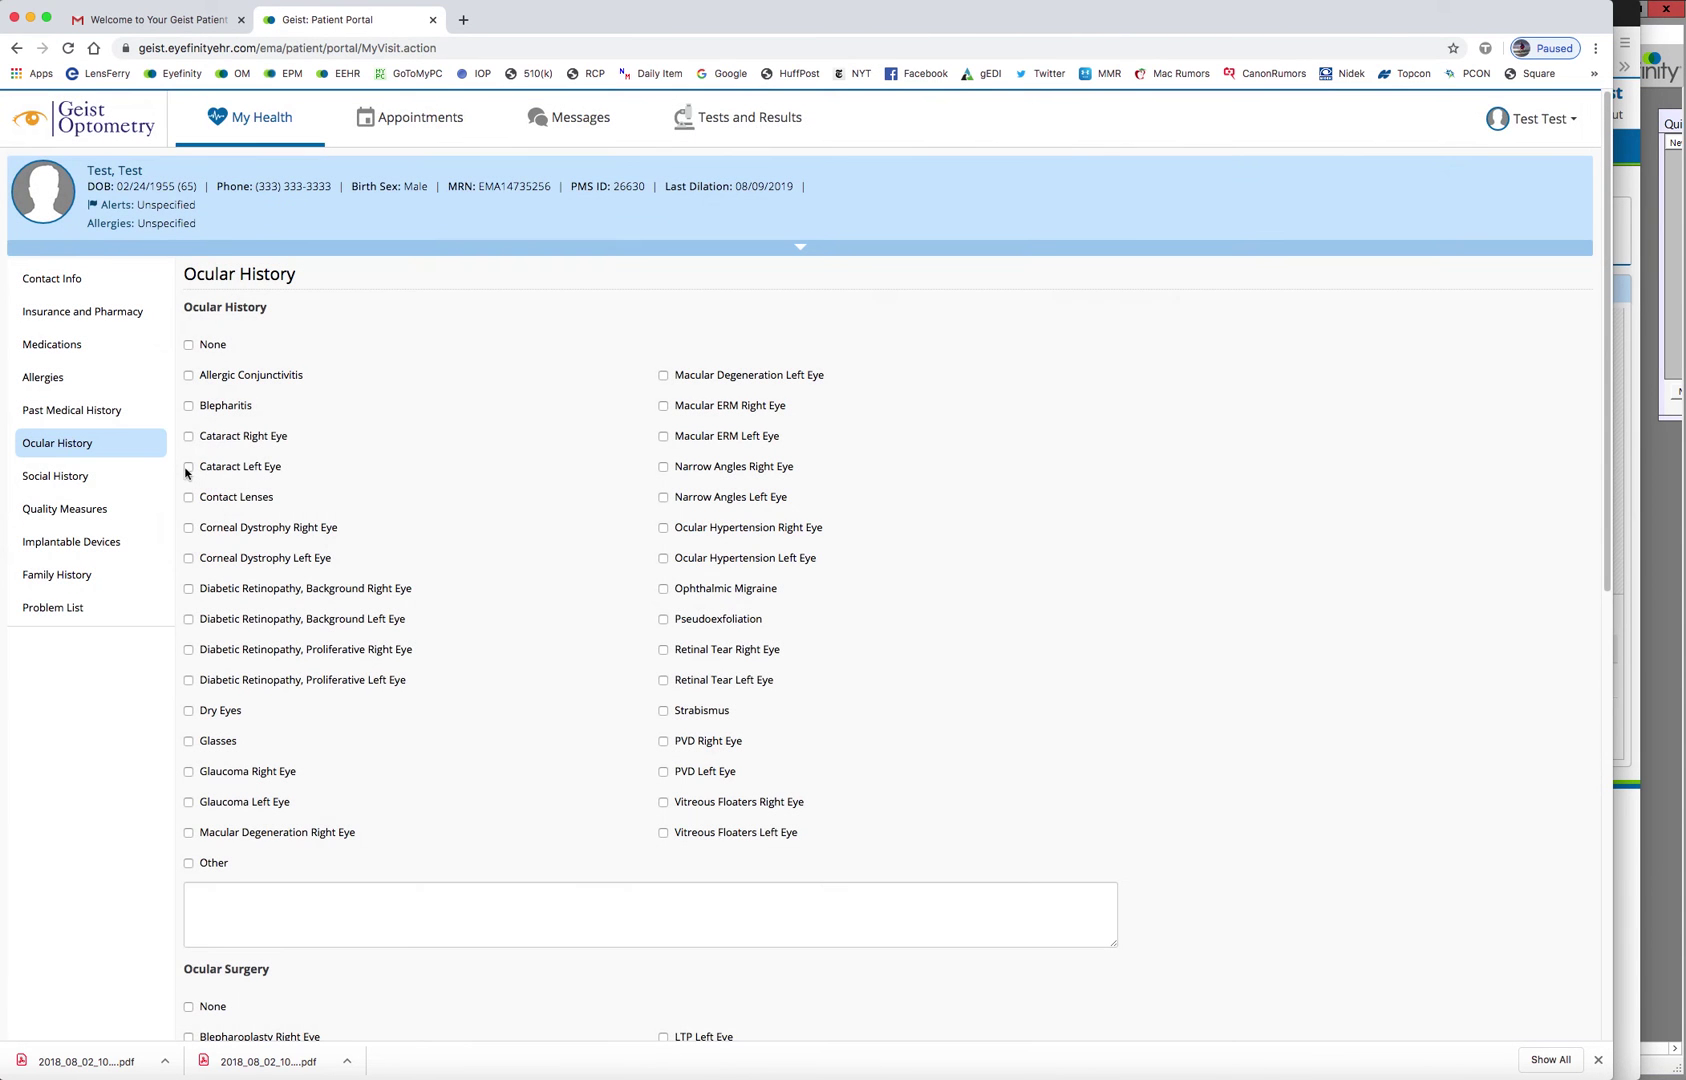
pyautogui.click(188, 437)
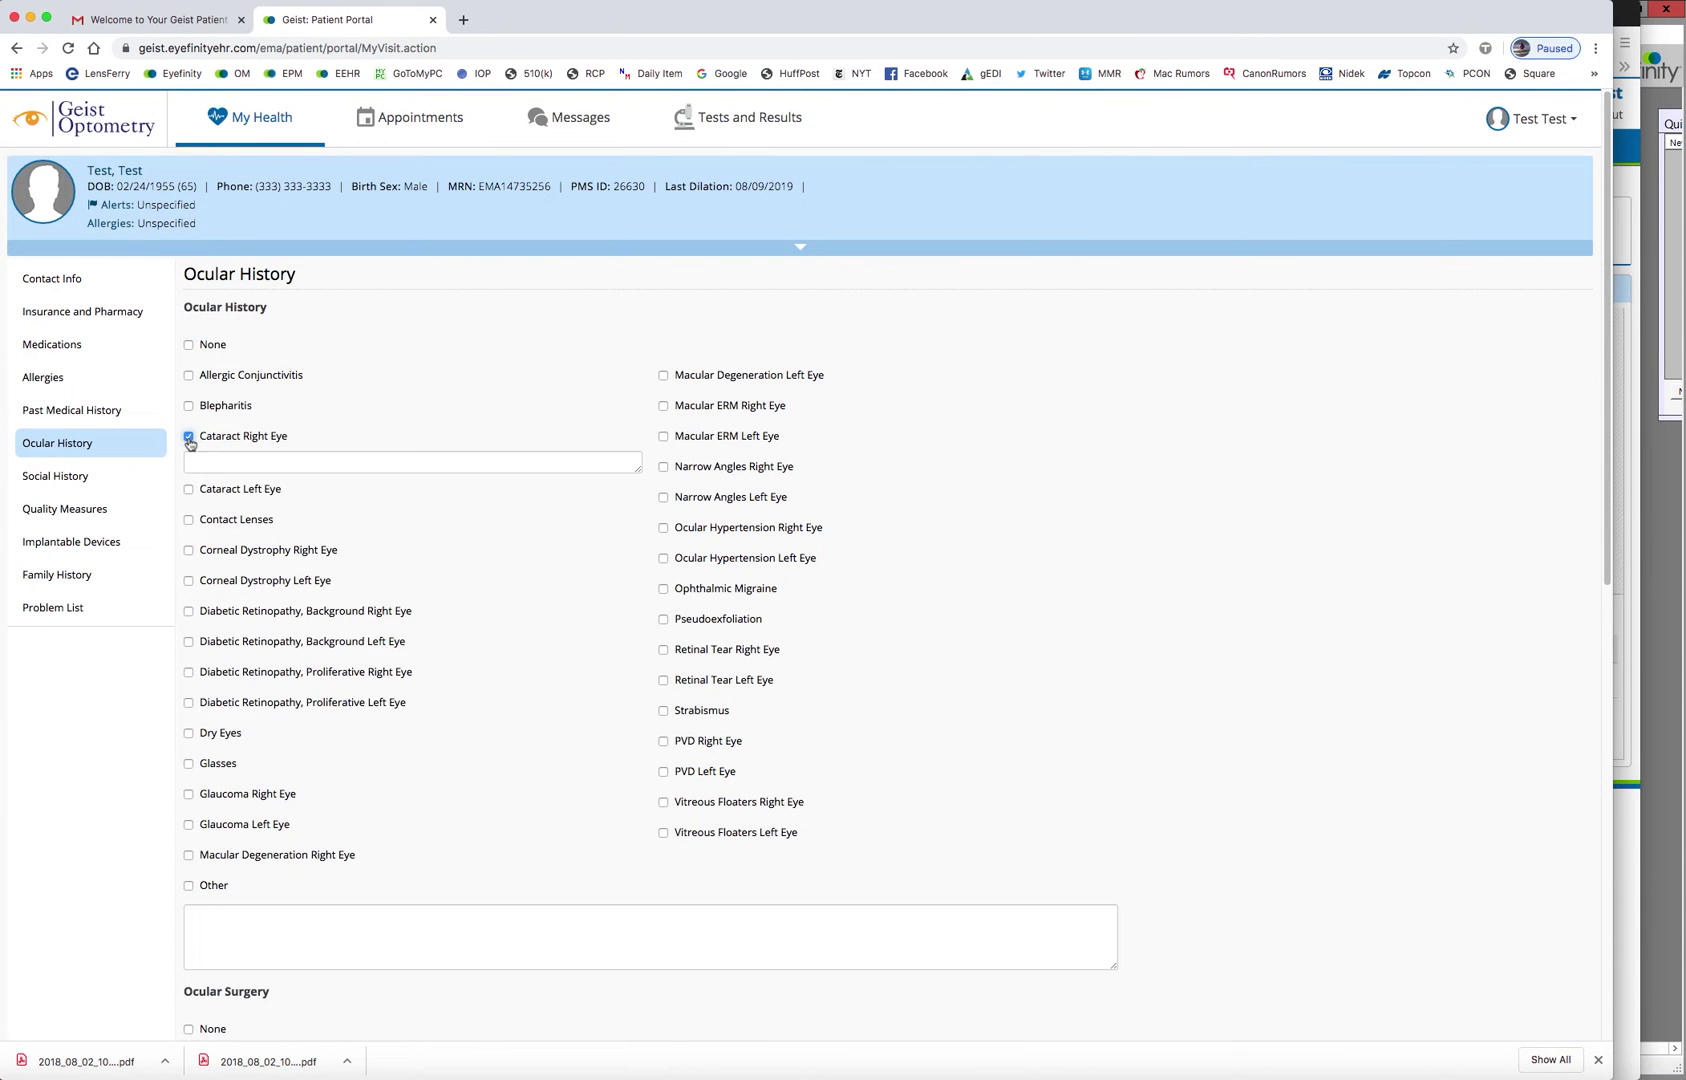
pyautogui.click(189, 490)
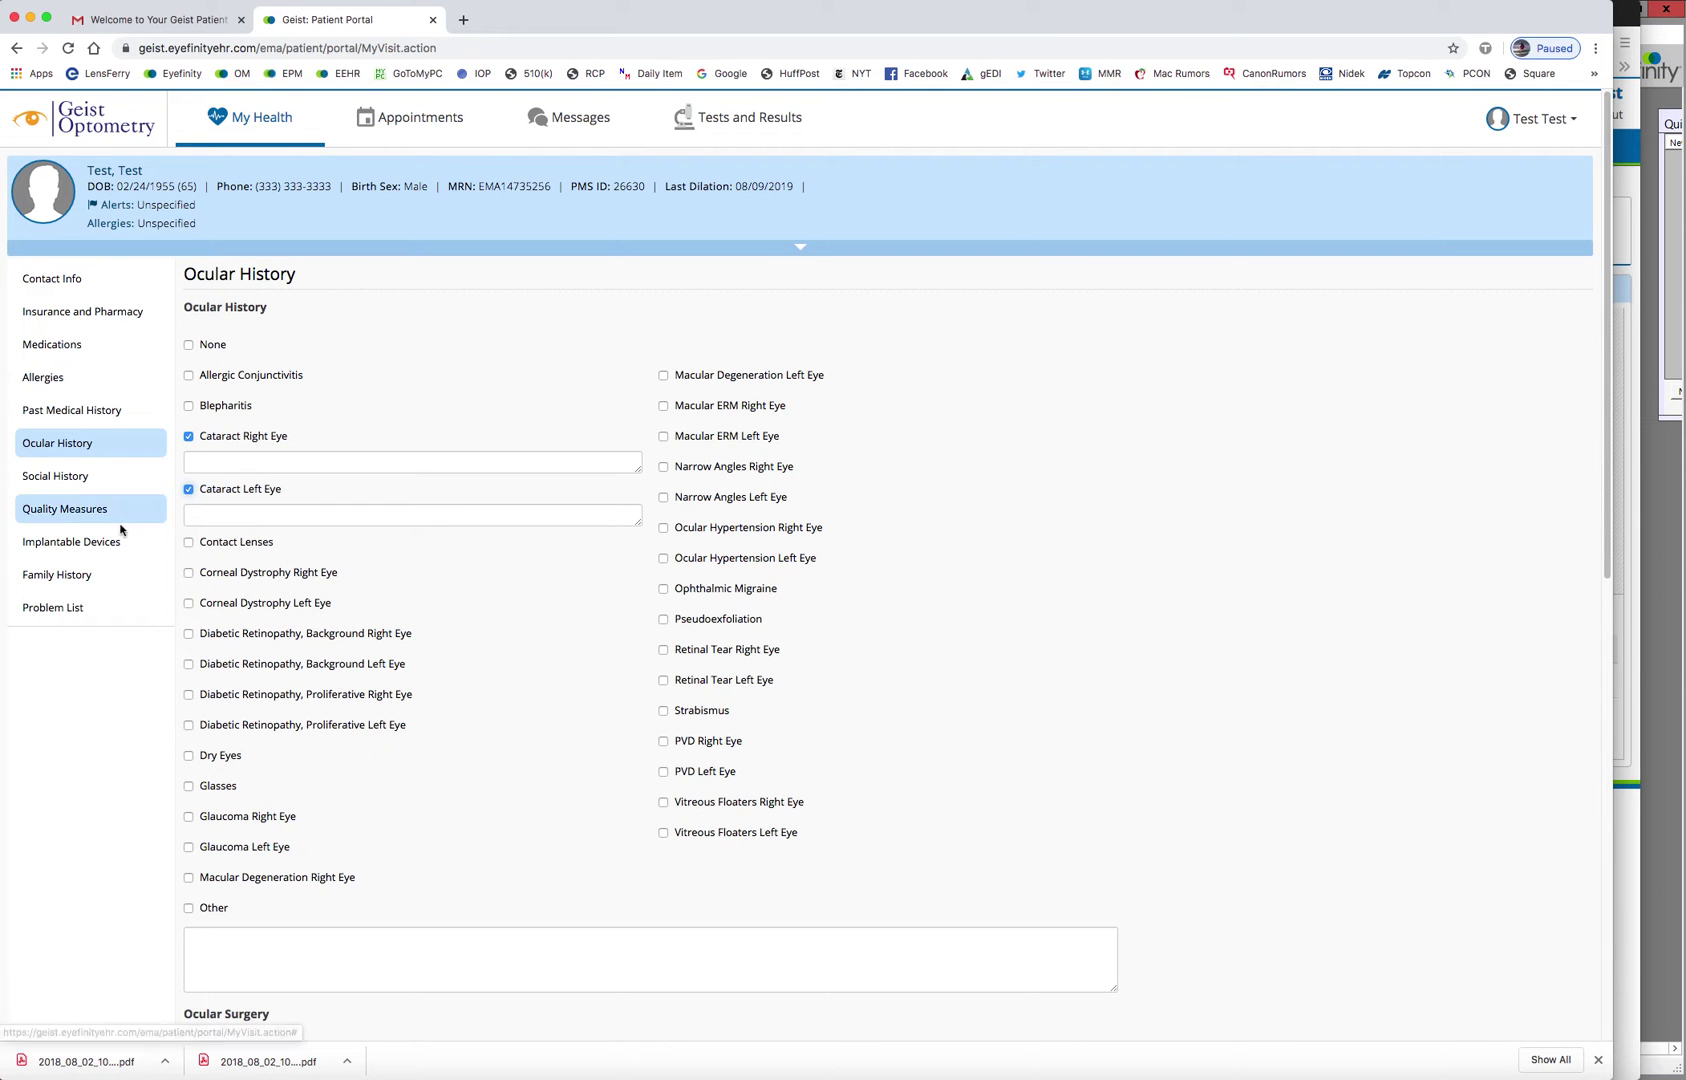
# Set Social History smoking status to Never smoker, then return to Ocular History
pyautogui.click(140, 477)
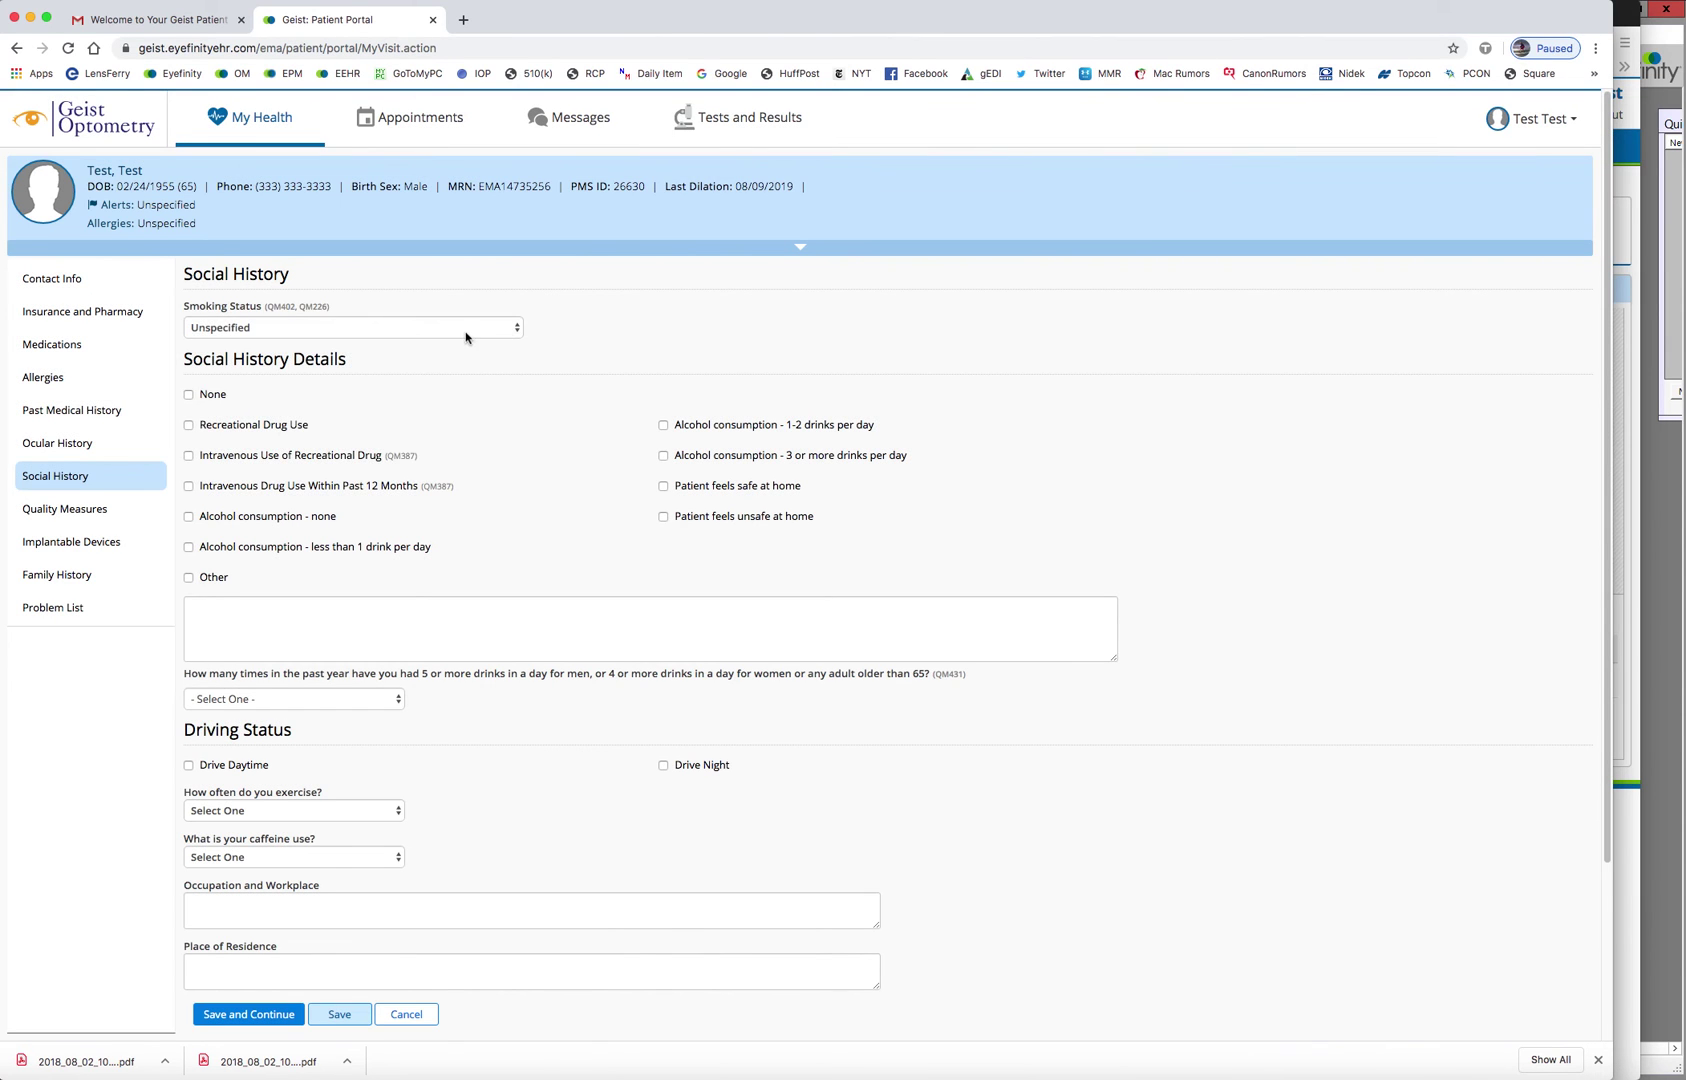
pyautogui.click(466, 336)
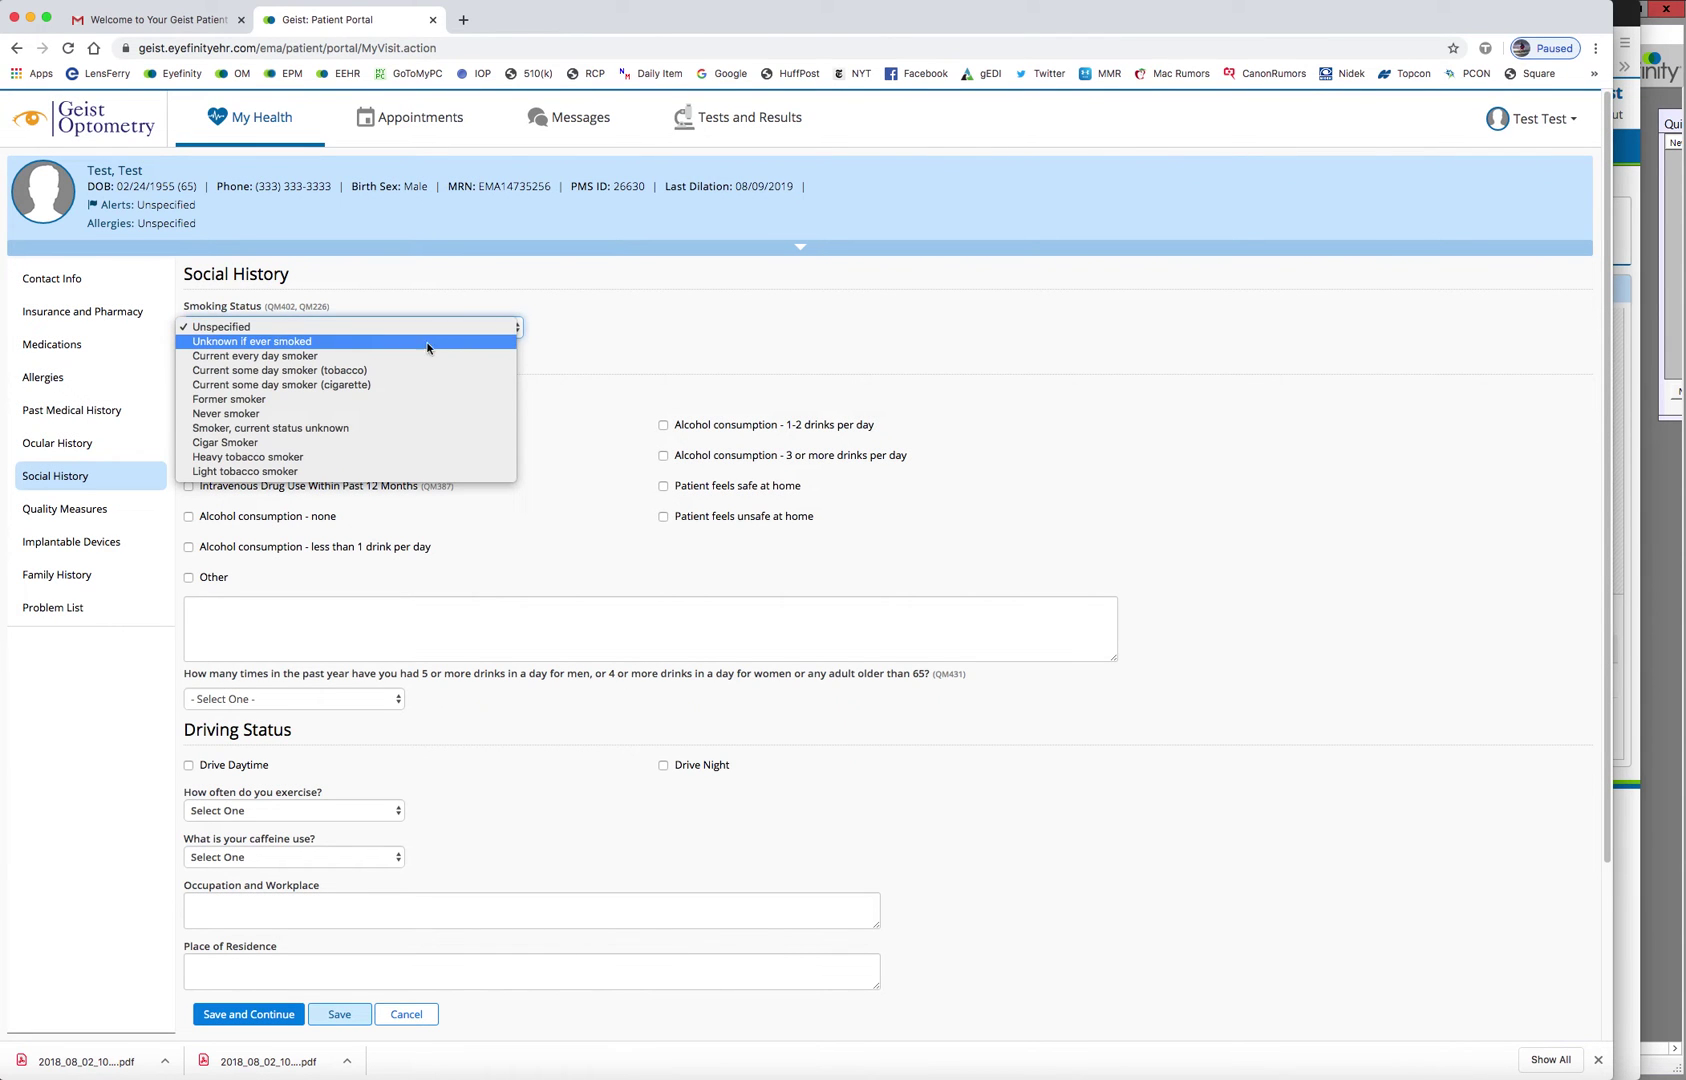
pyautogui.click(314, 417)
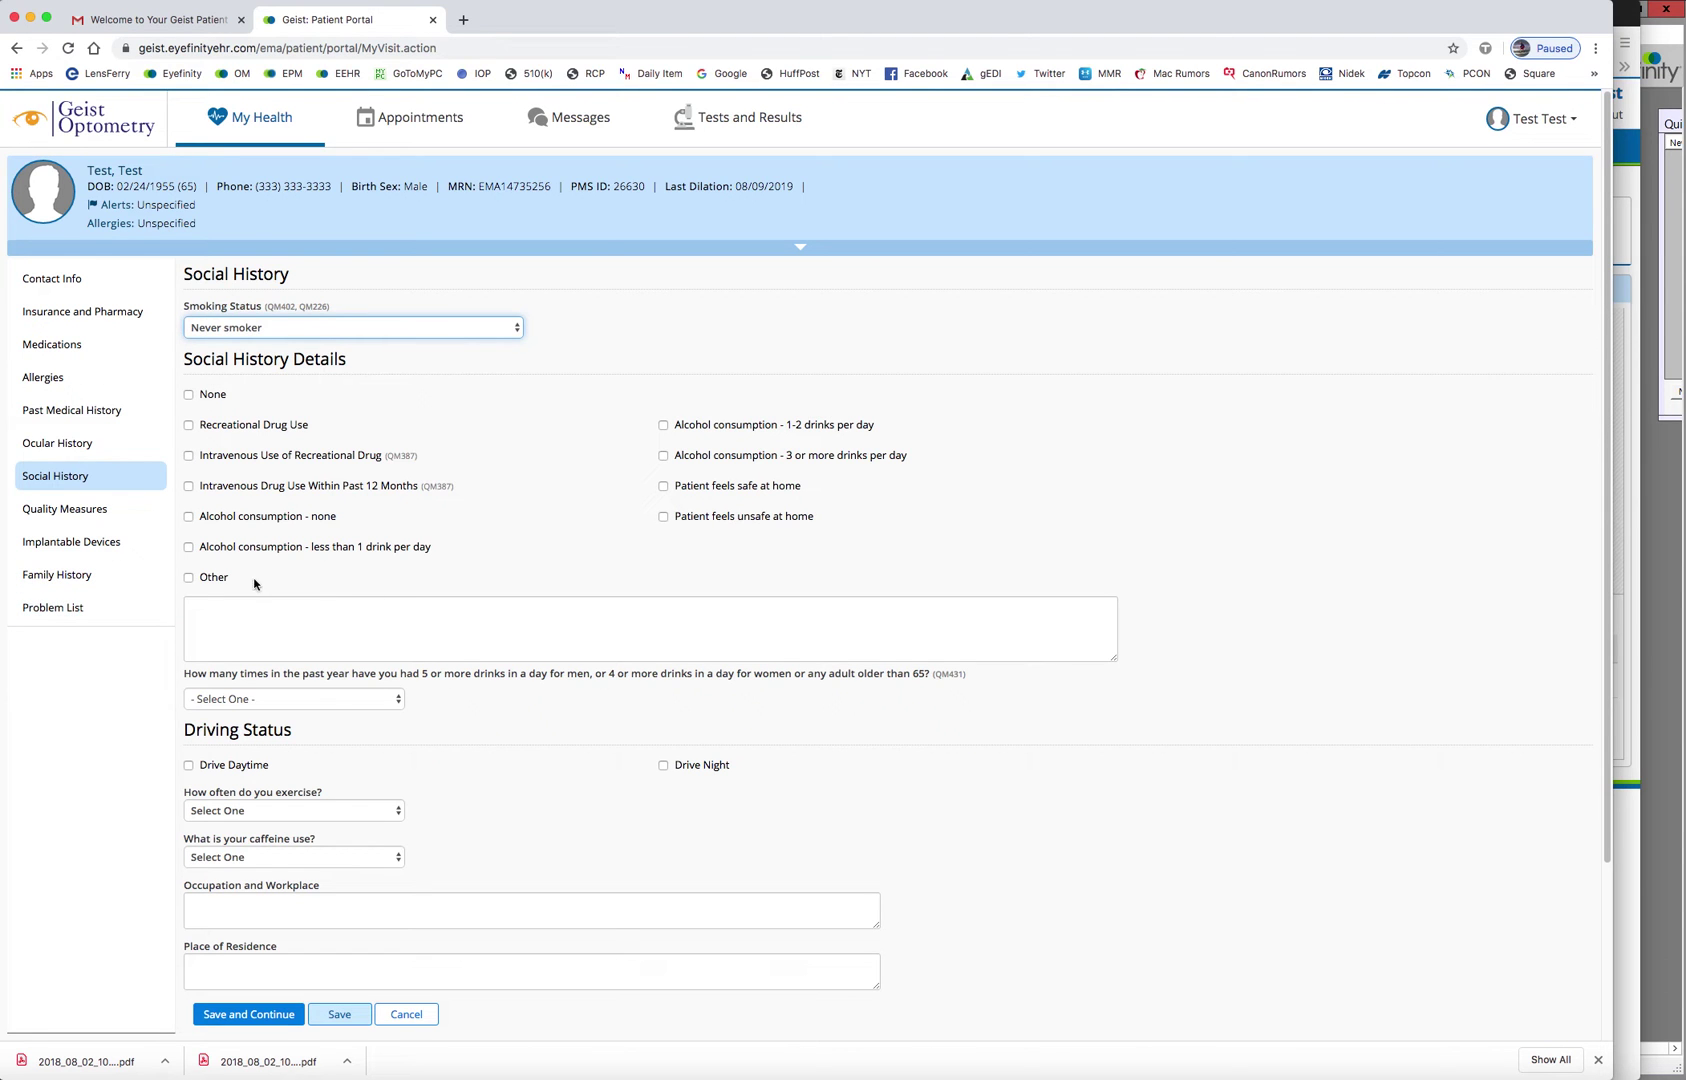
pyautogui.click(55, 452)
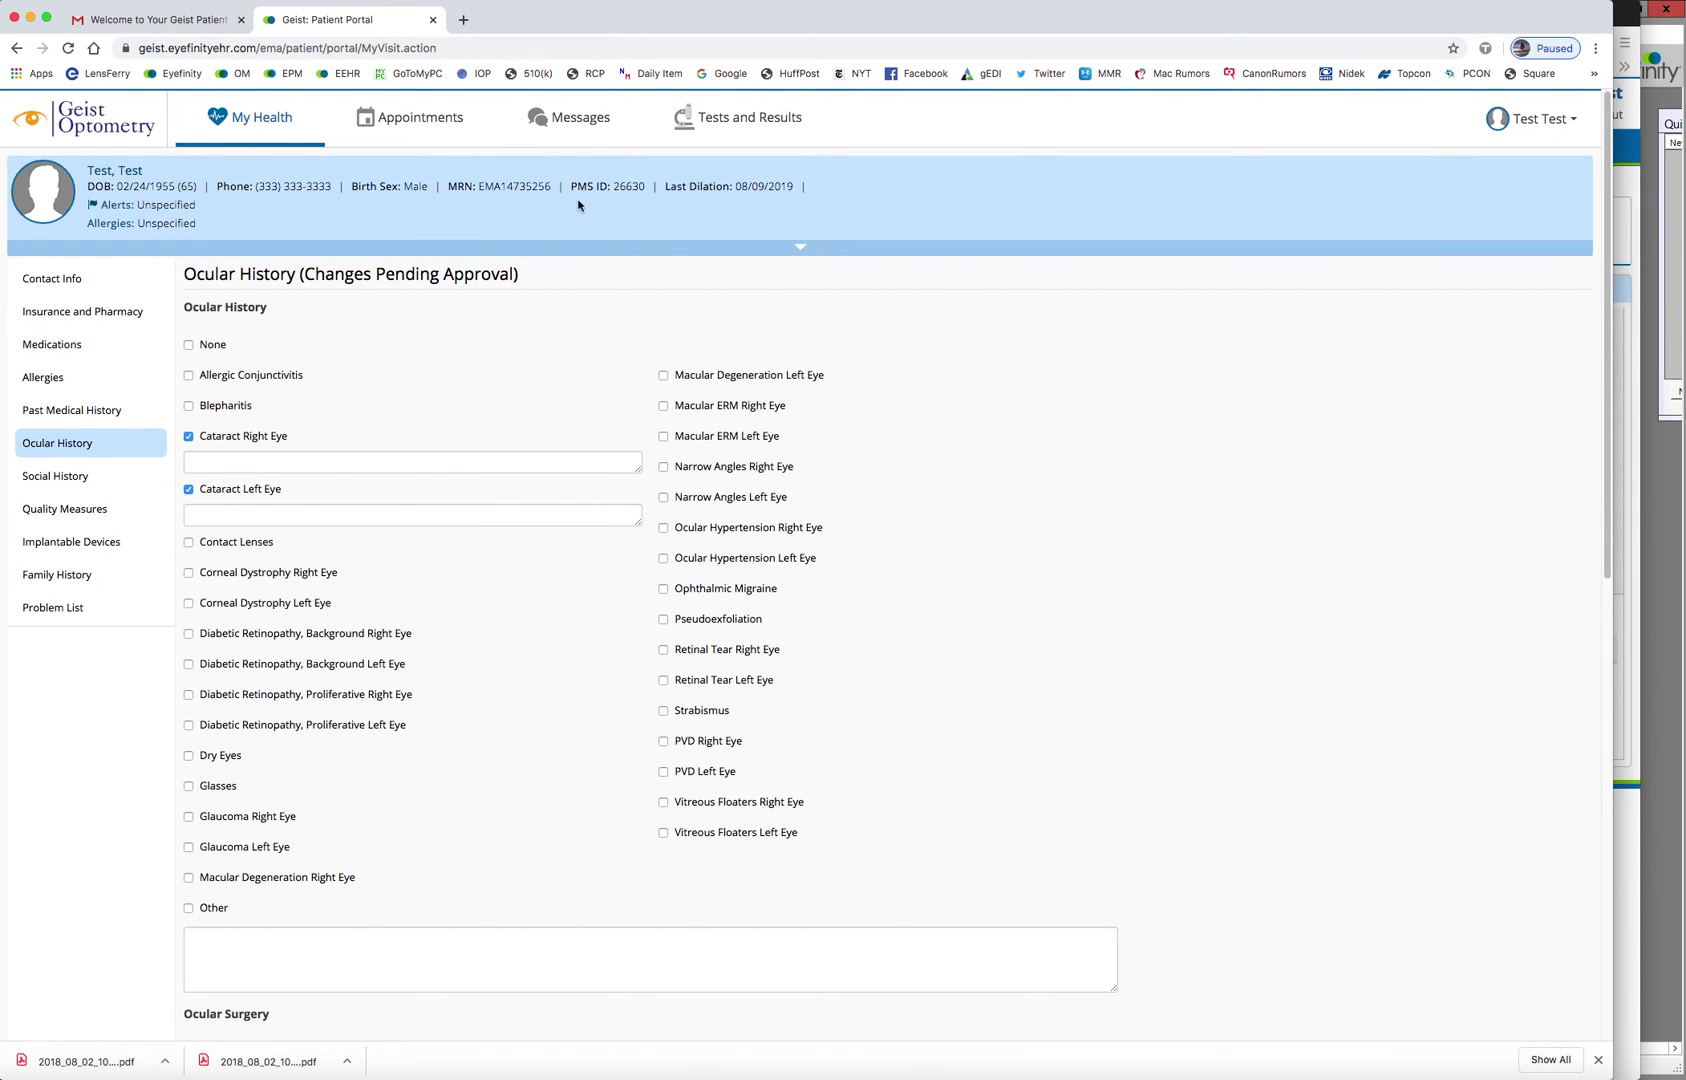
# Check the patient's portal inbox with its two messages, then return to the provider's EHR window
pyautogui.click(570, 123)
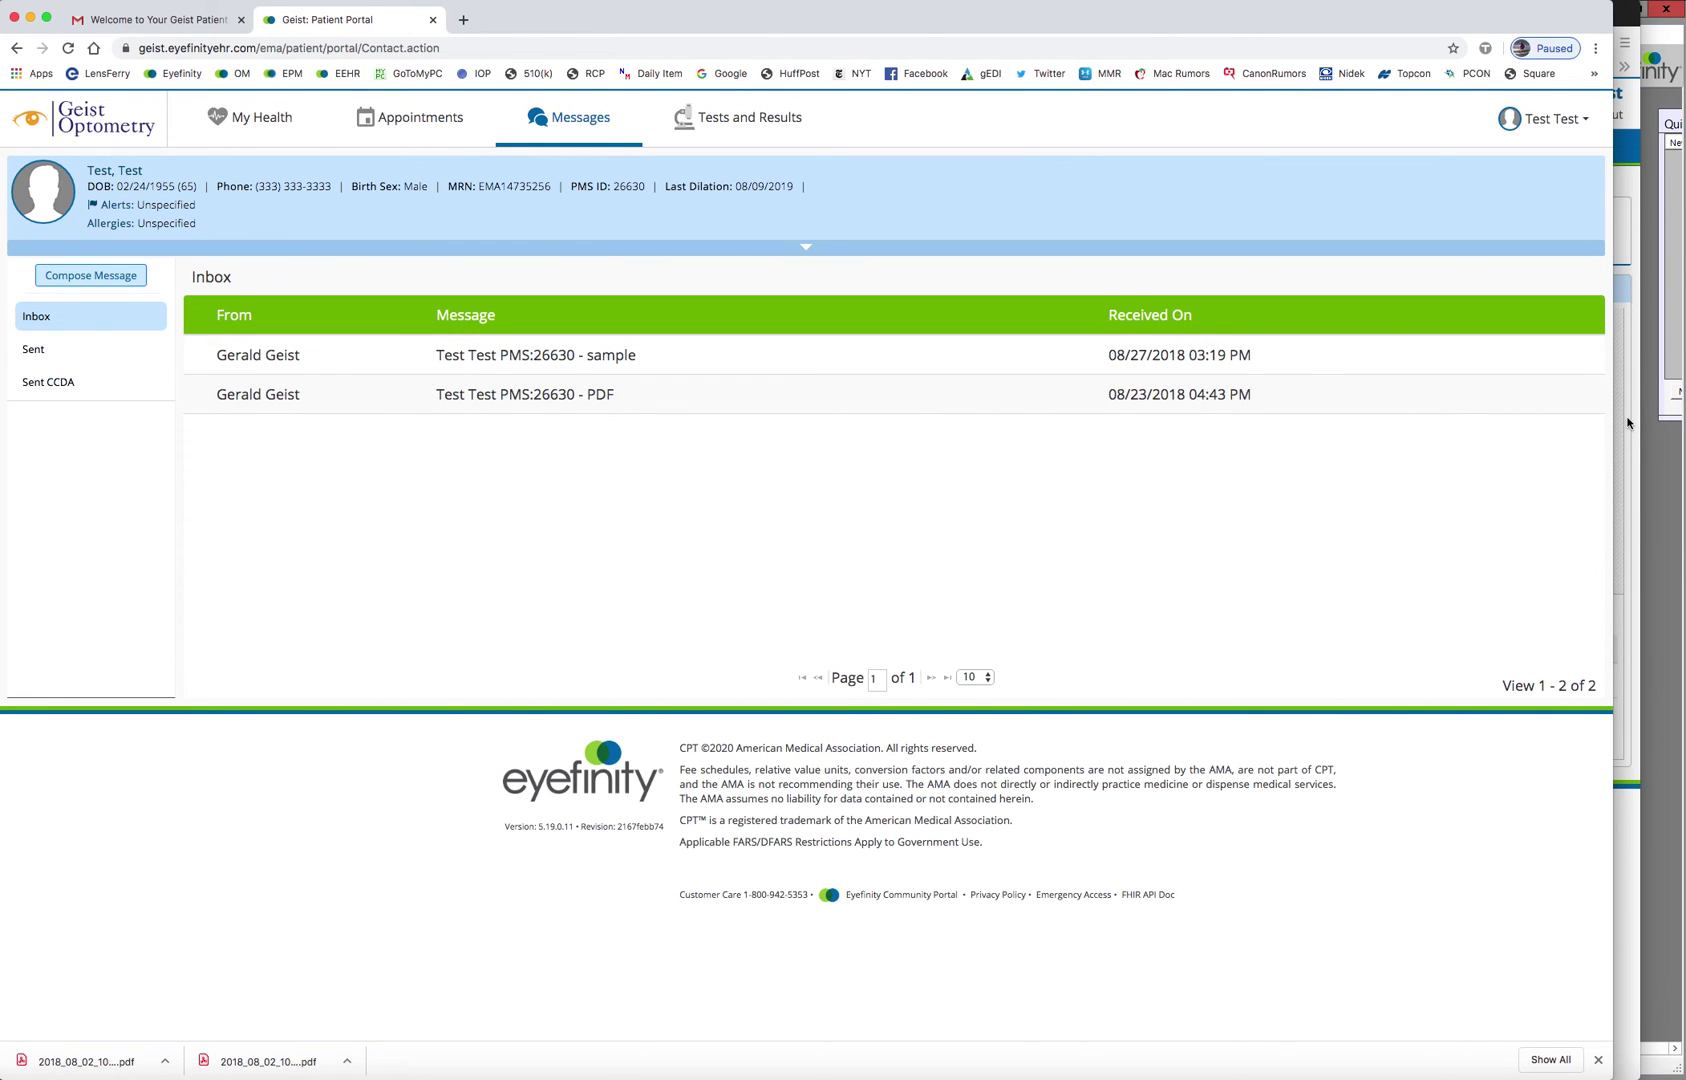
pyautogui.click(1627, 423)
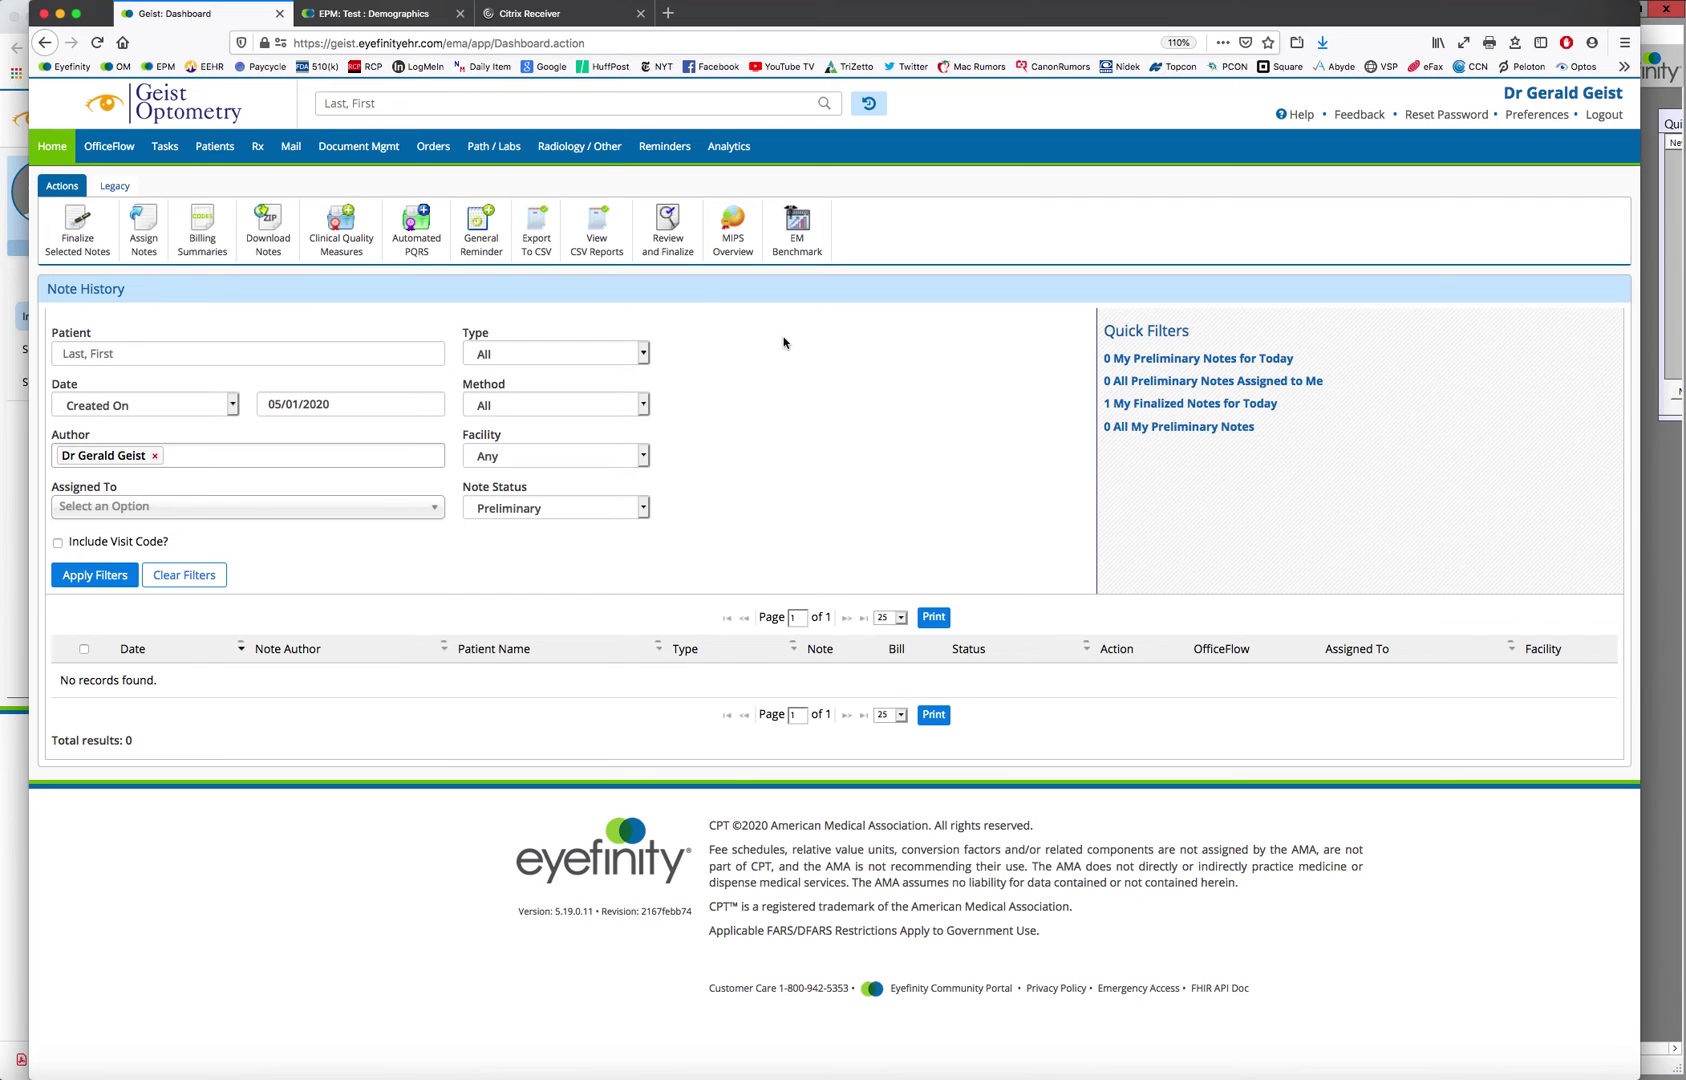
# Search for patient 'test, test' and open the matching test patient's chart
pyautogui.click(508, 106)
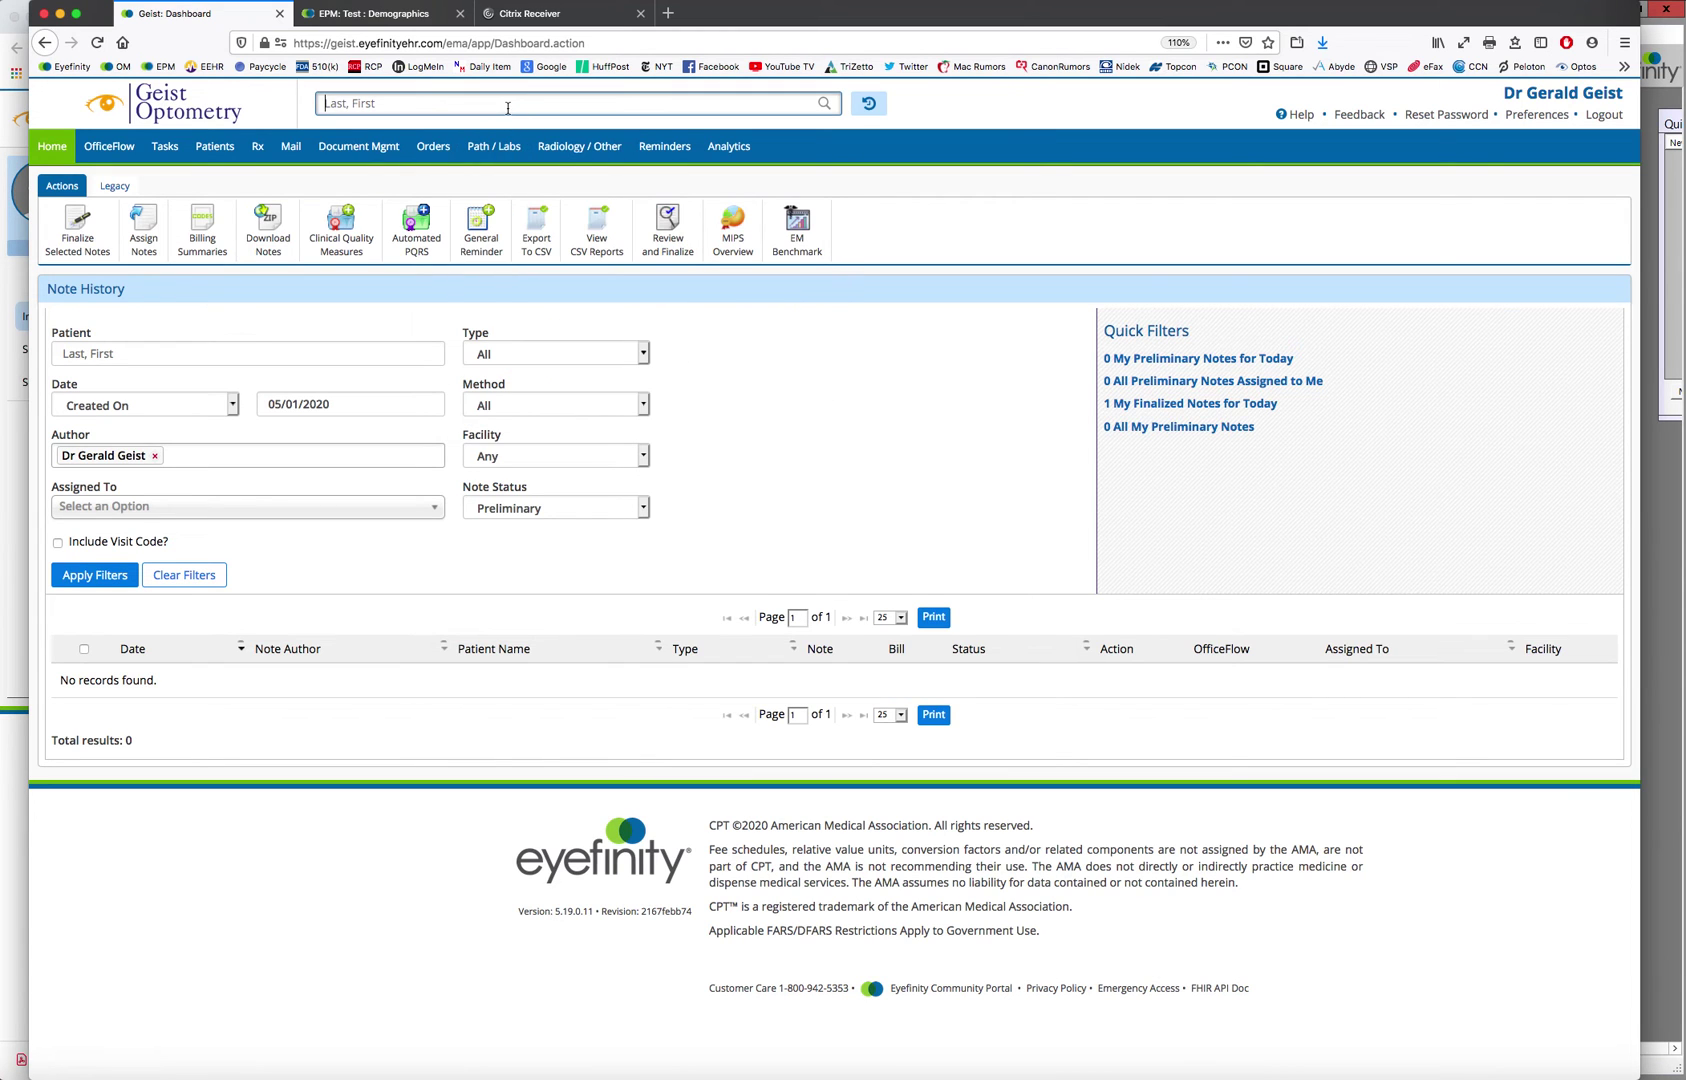
pyautogui.write('test, test')
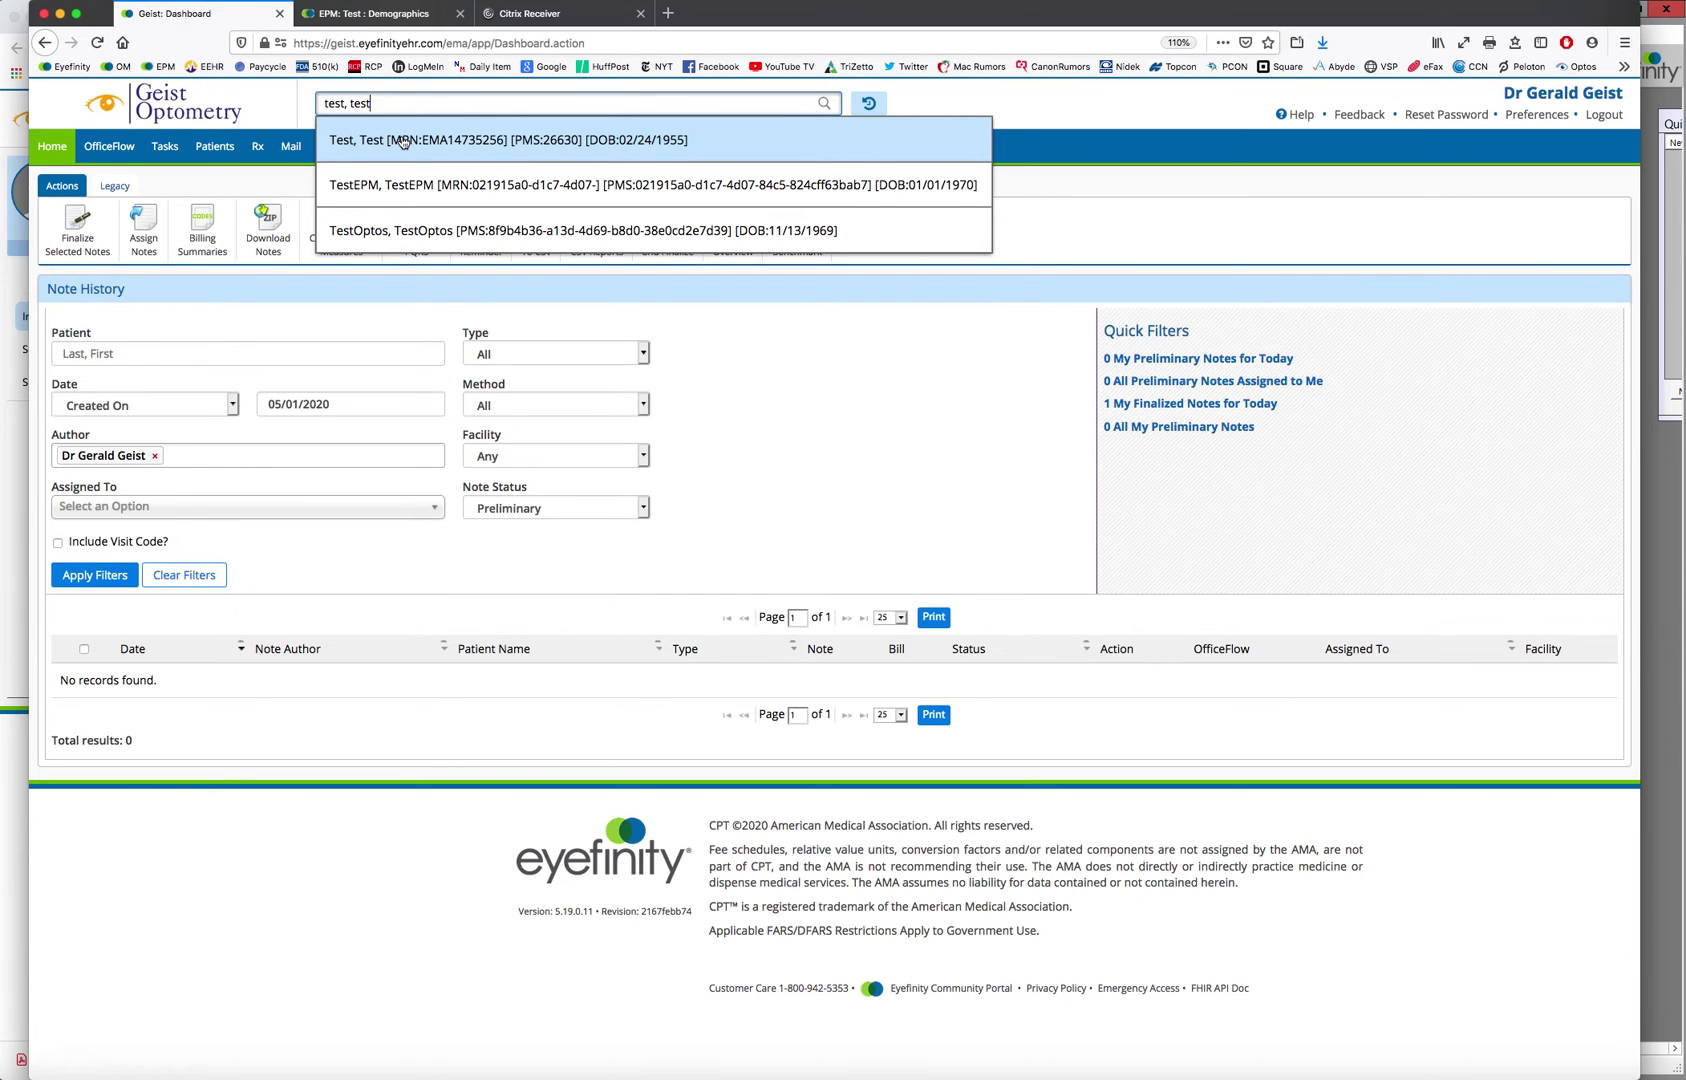
pyautogui.click(403, 142)
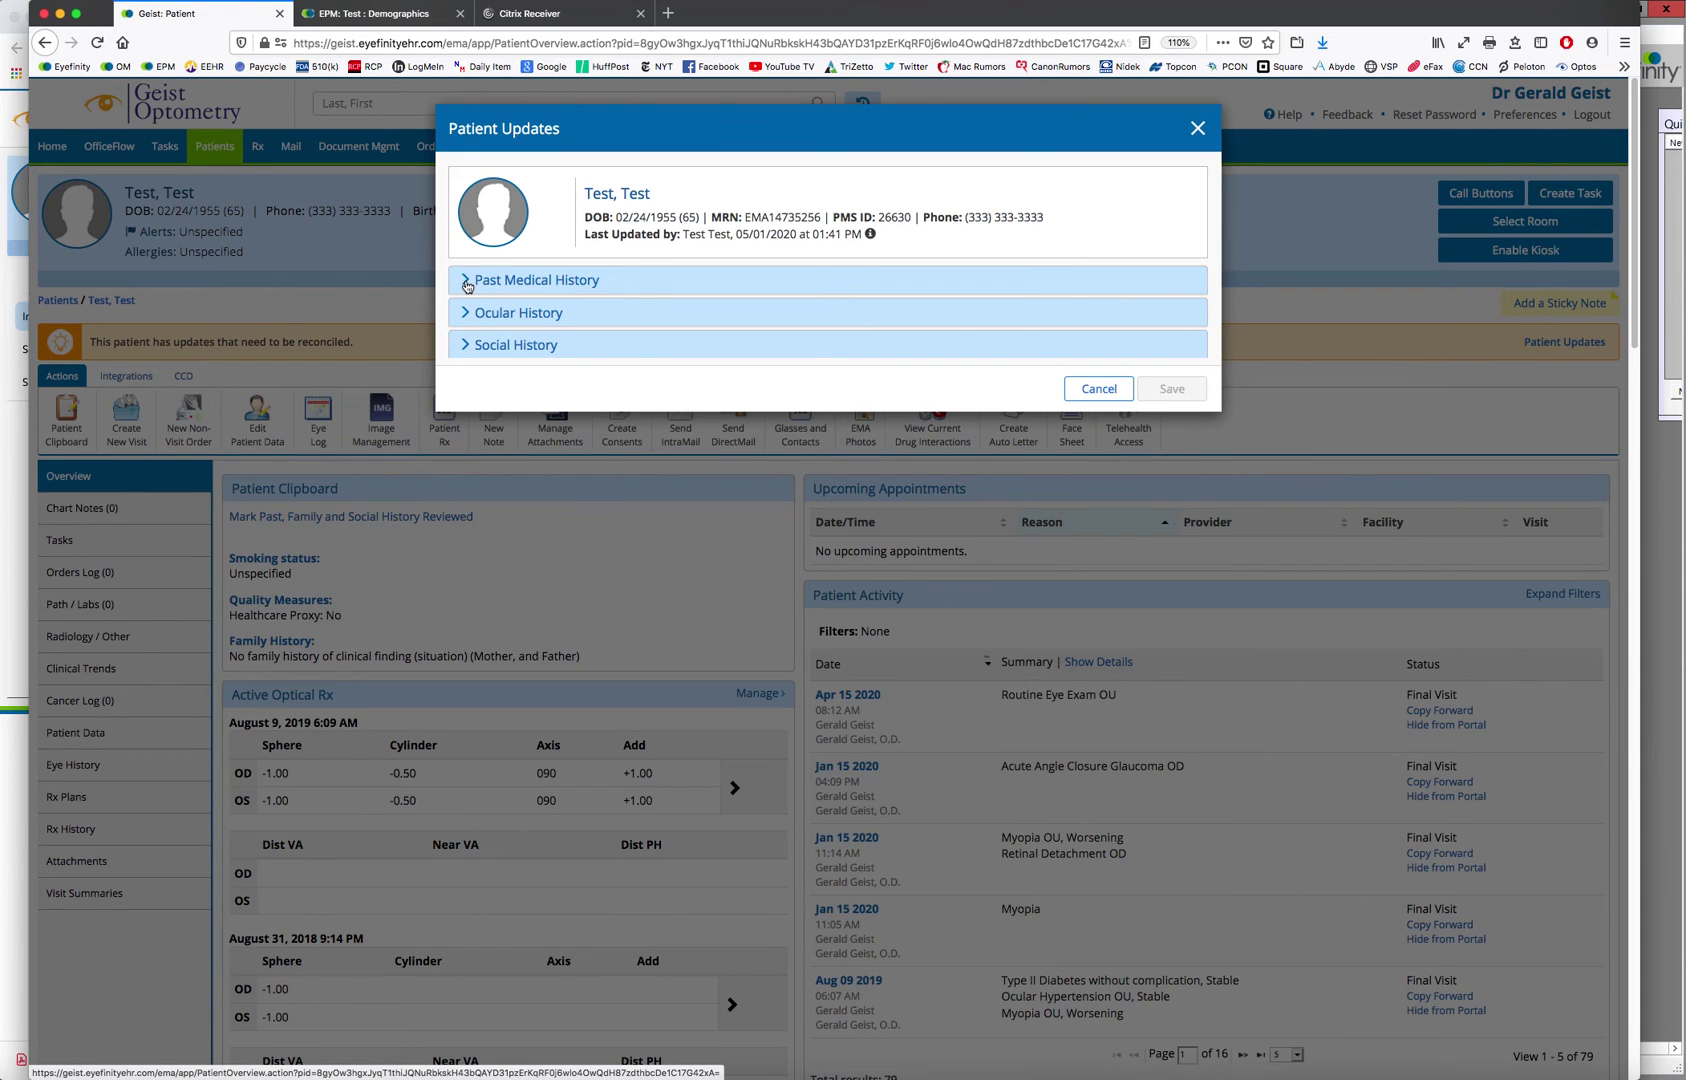
# Accept both Past Medical History updates, both cataract Ocular History updates and the smoking status change
pyautogui.click(467, 283)
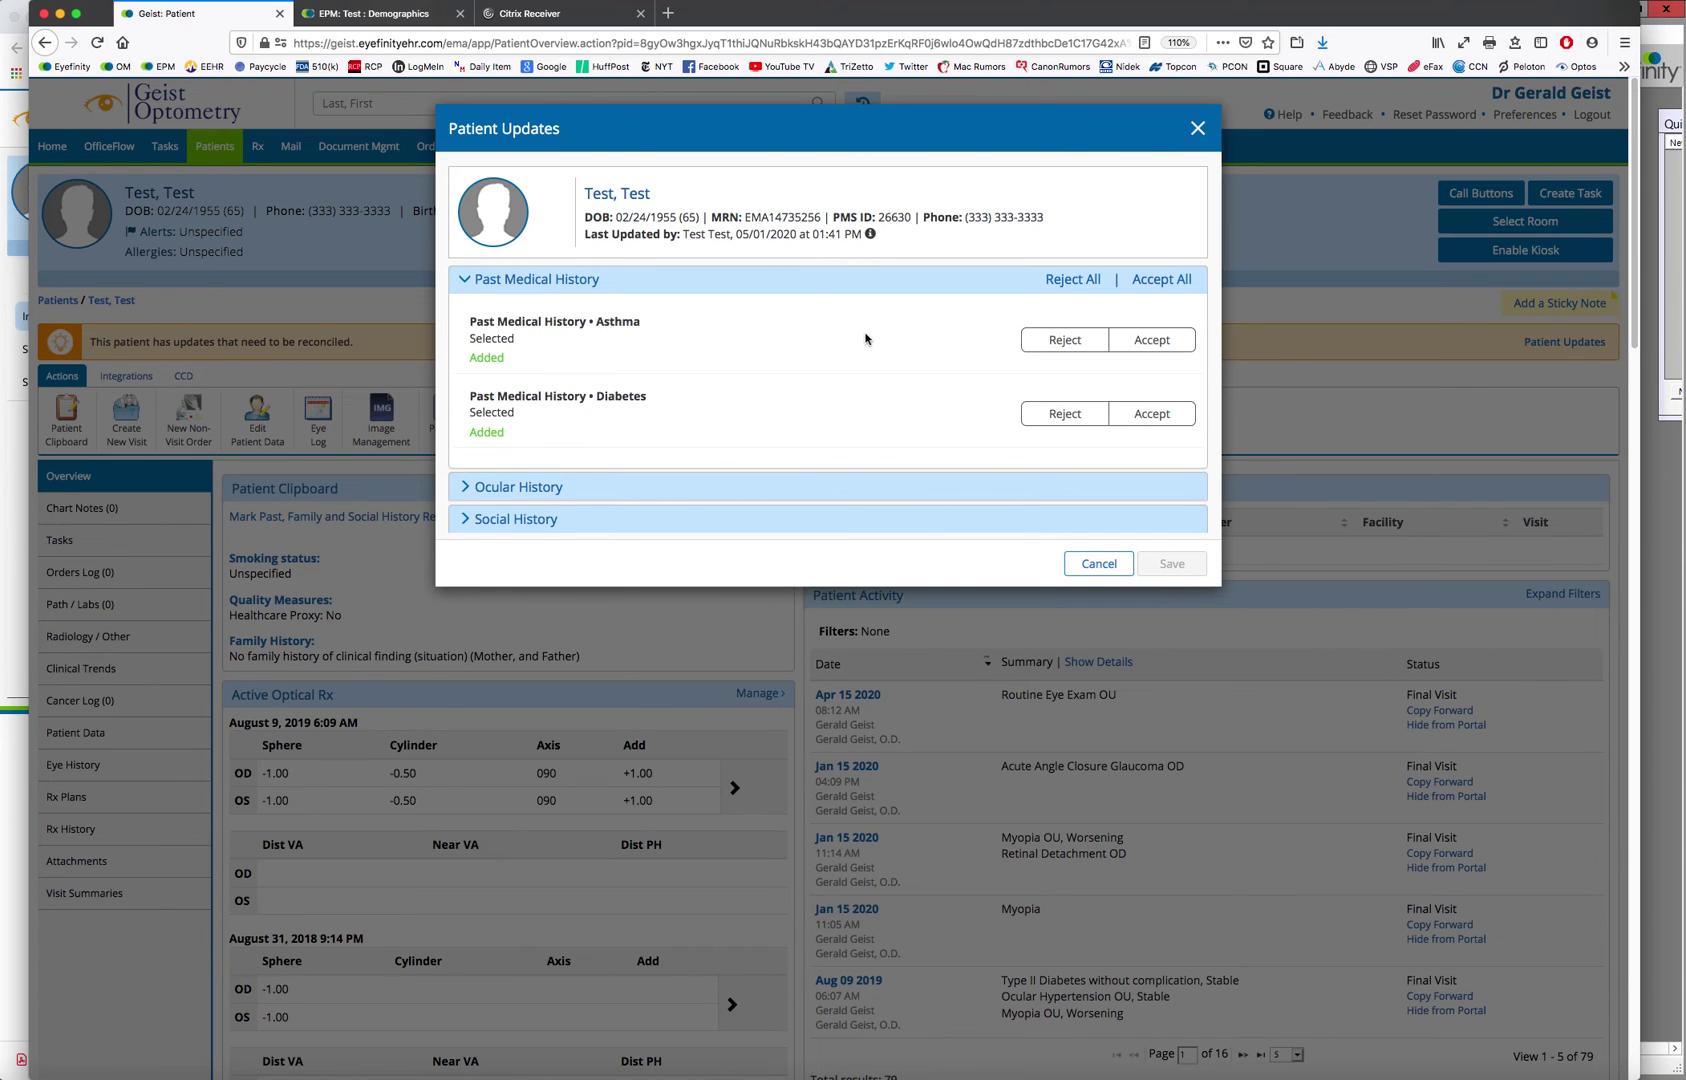
pyautogui.click(1159, 285)
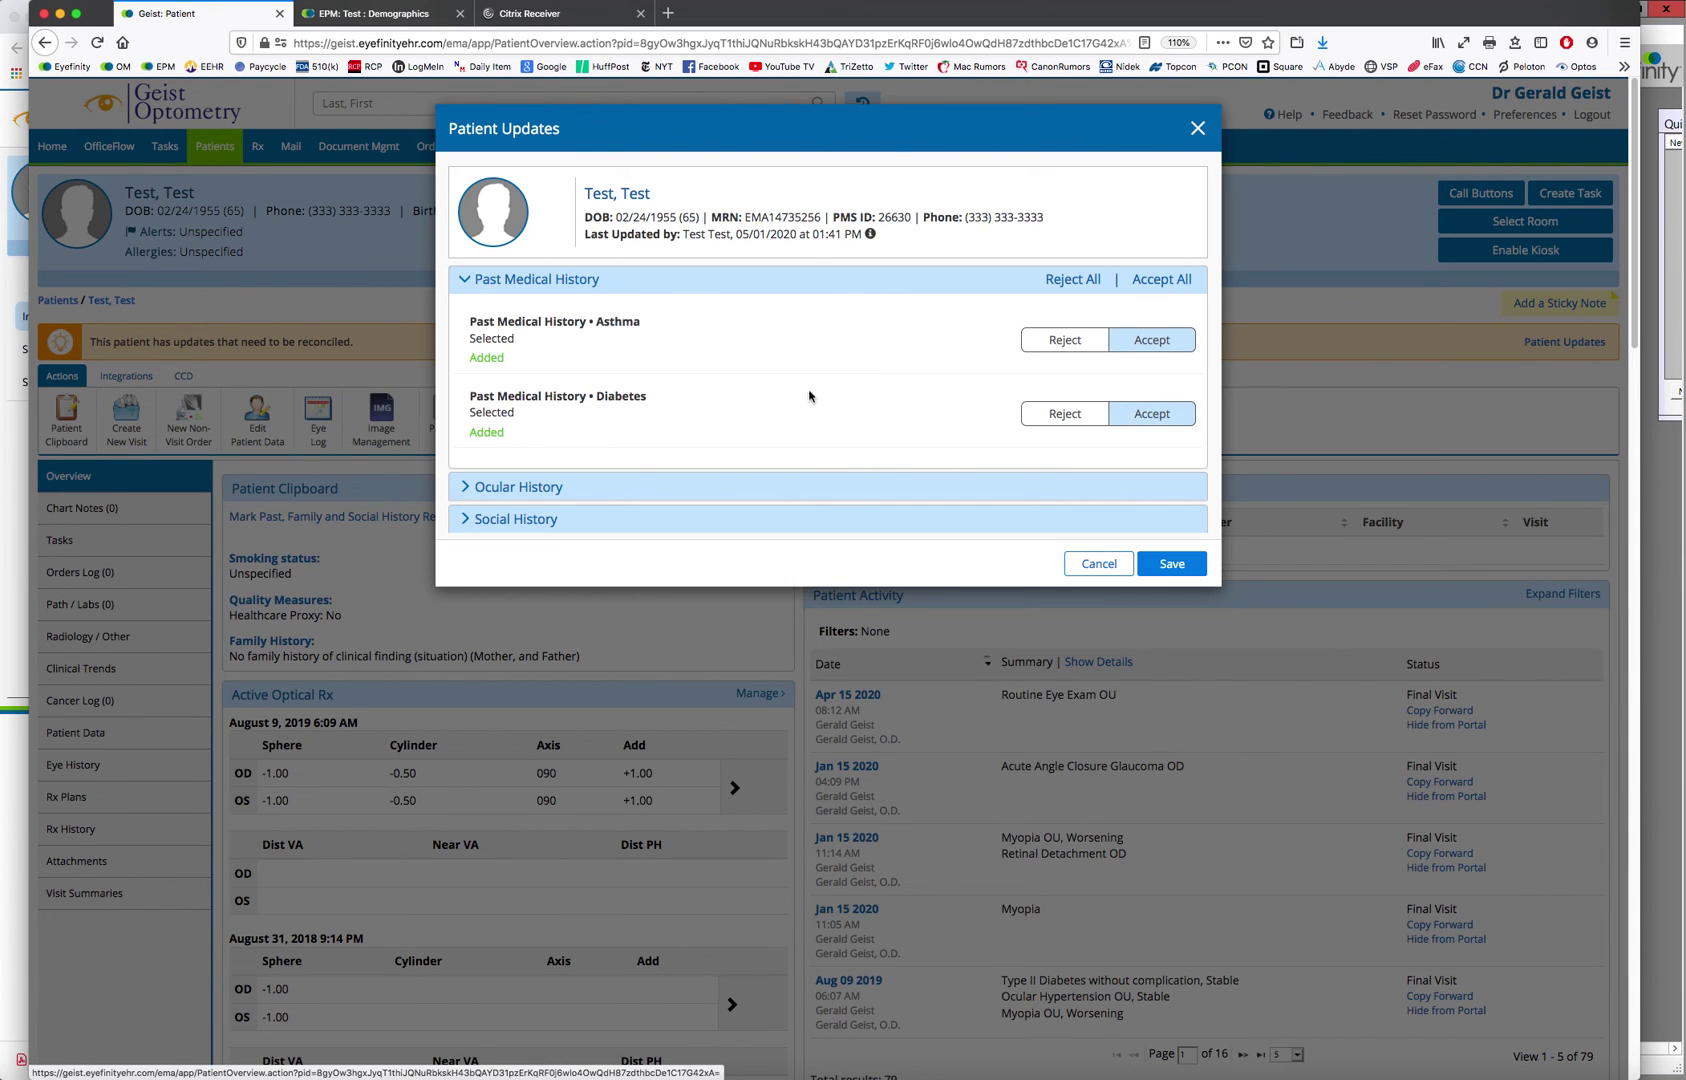
pyautogui.click(469, 489)
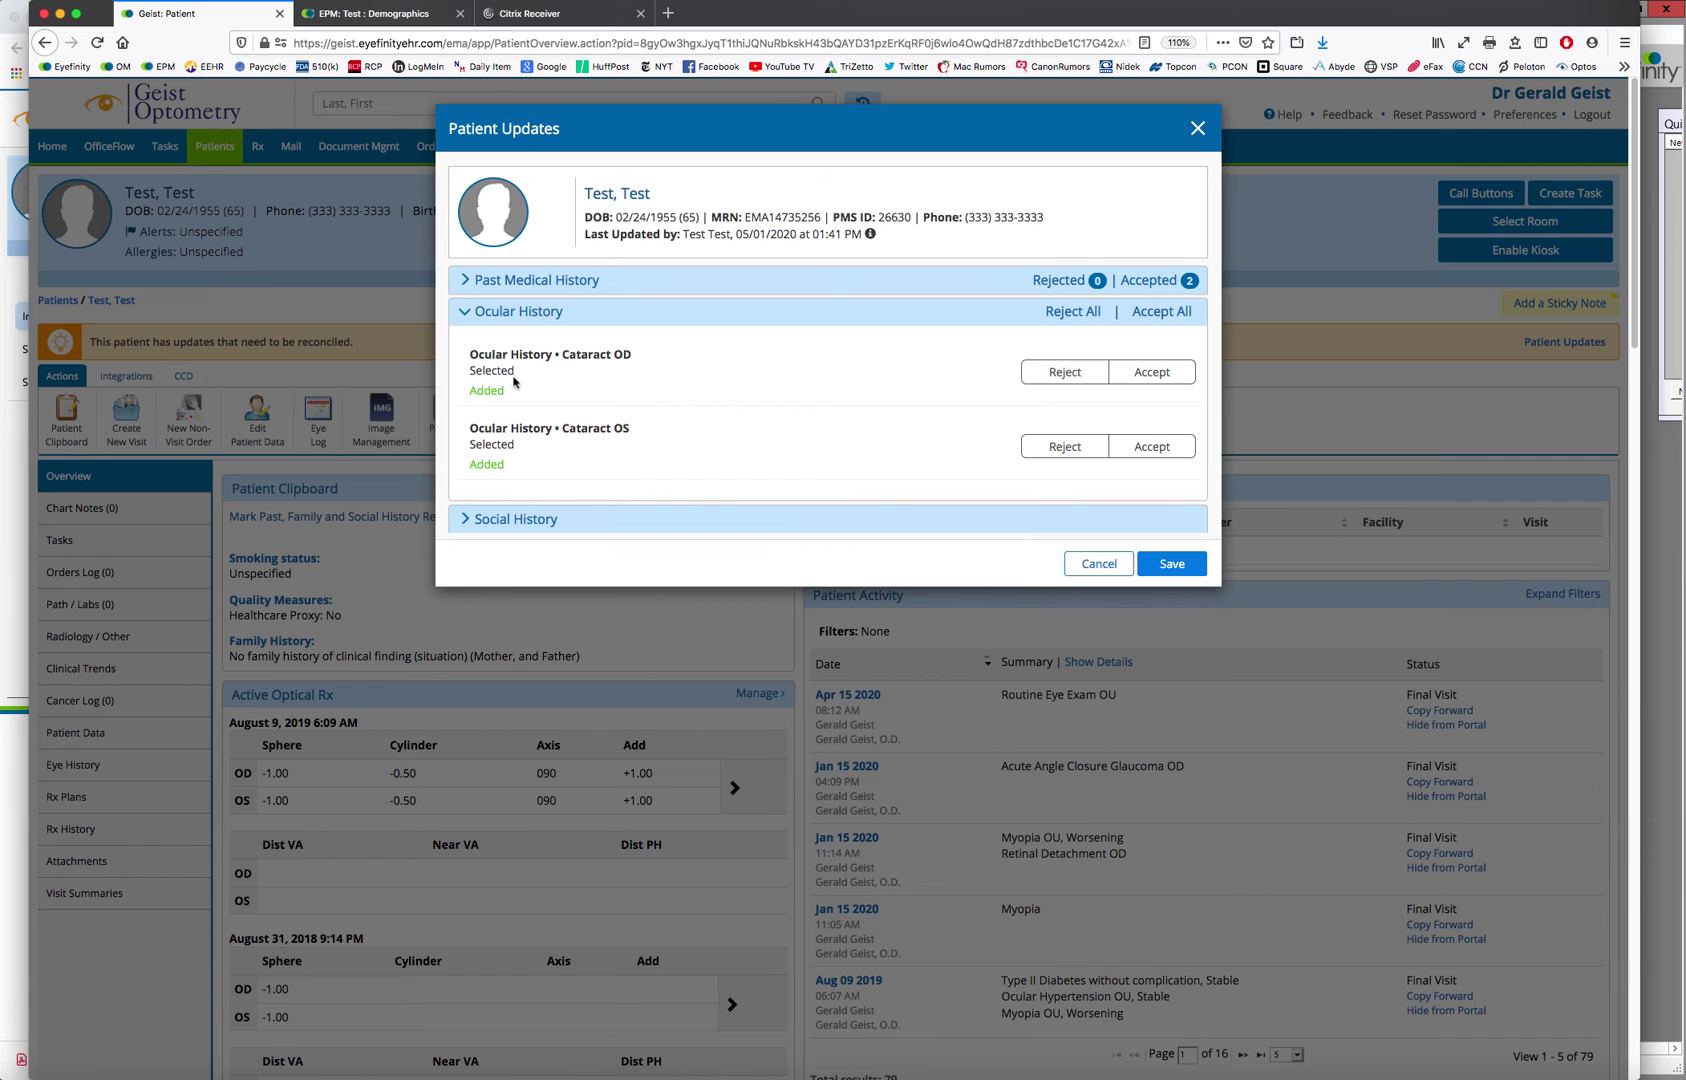
pyautogui.click(1152, 311)
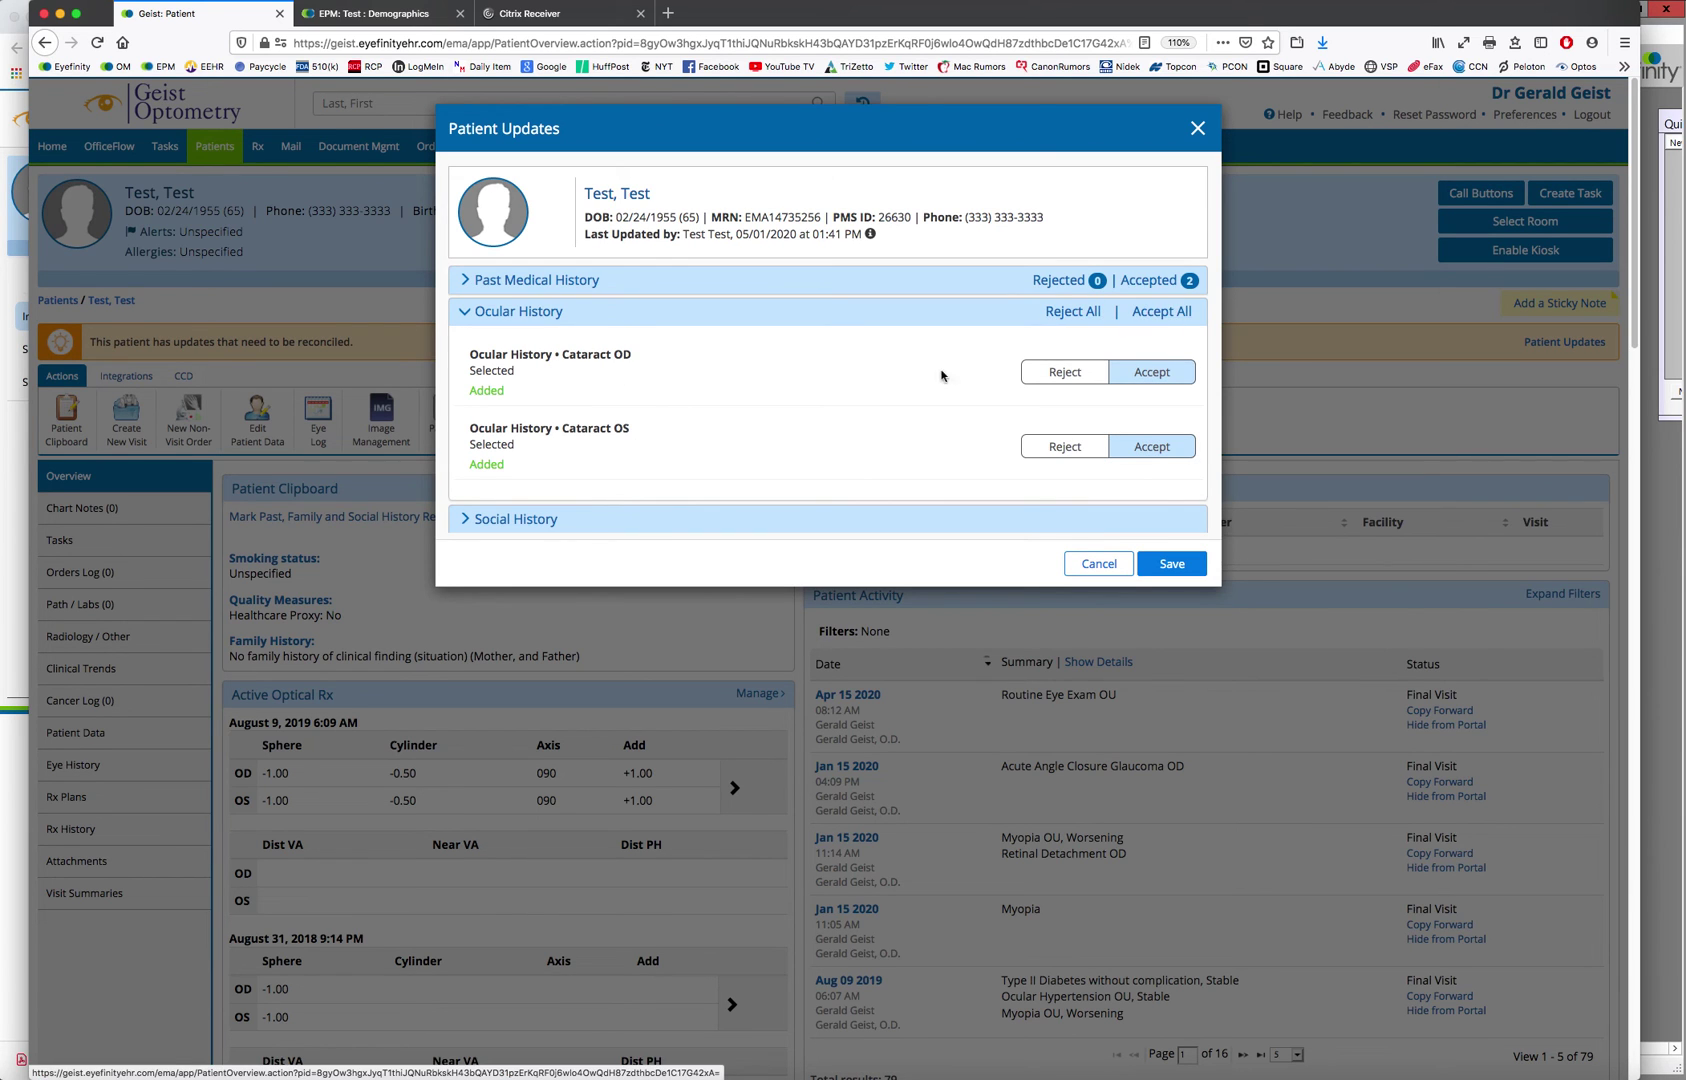
pyautogui.click(465, 519)
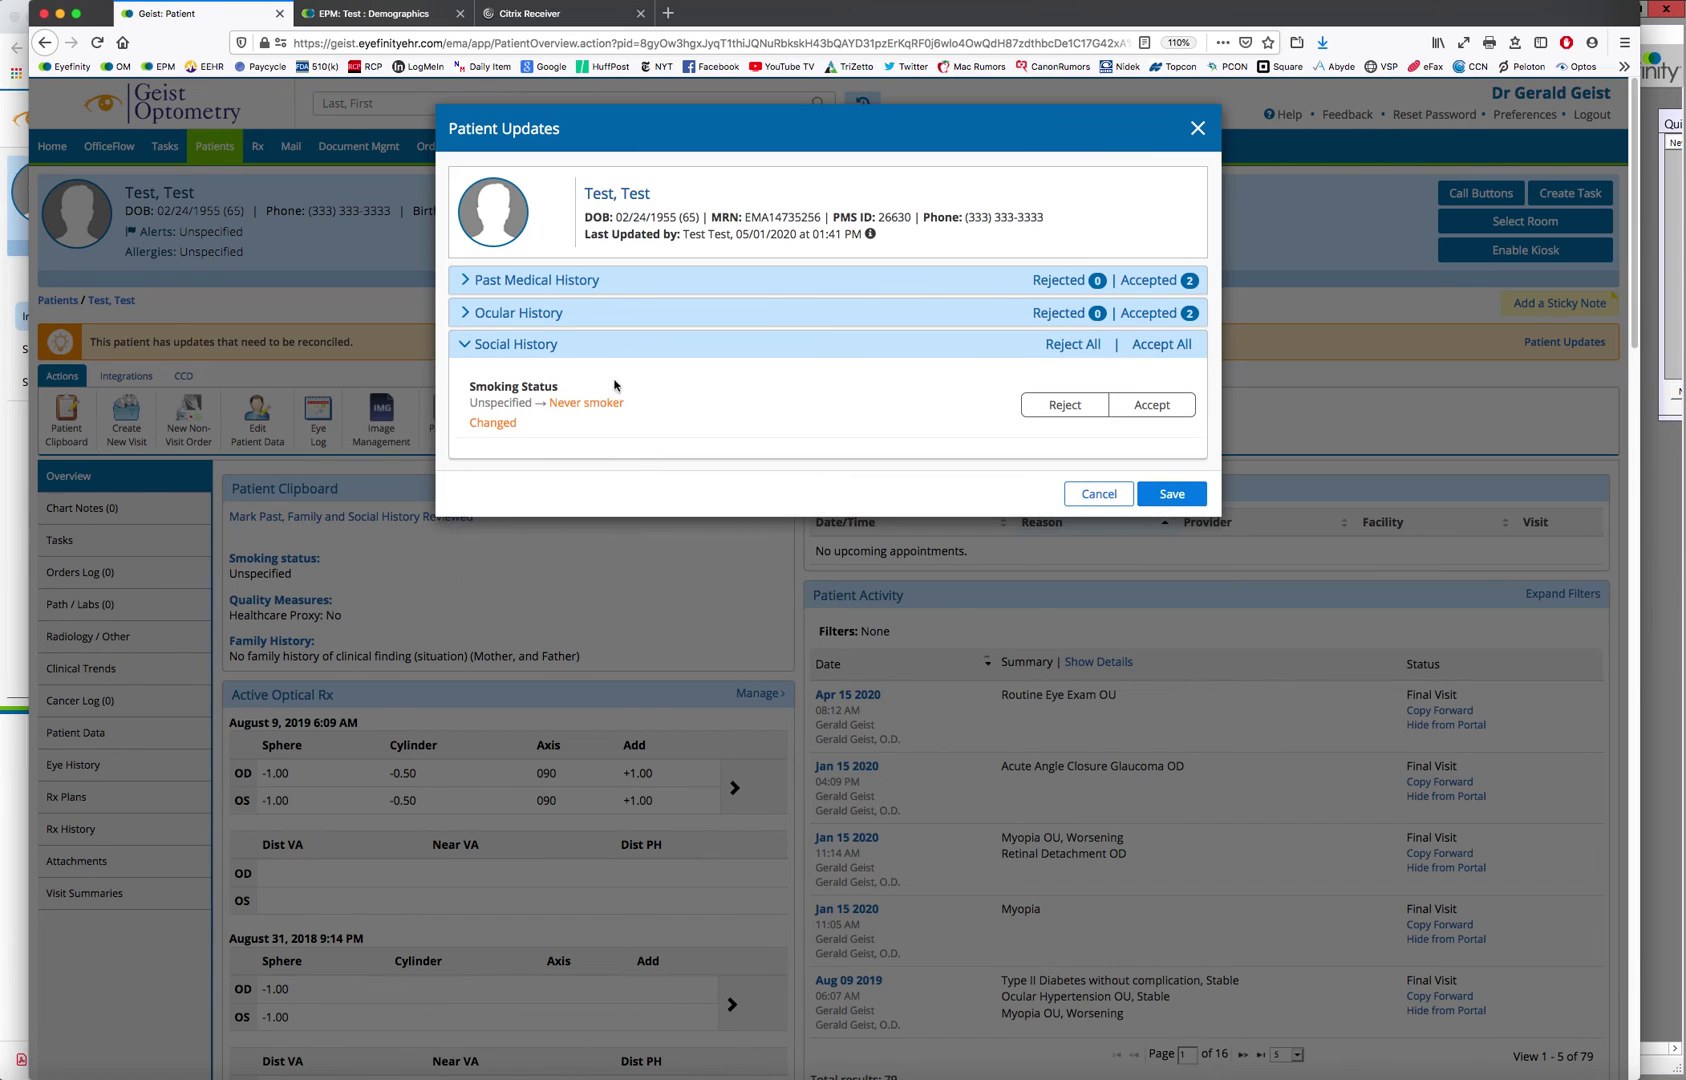
pyautogui.click(1150, 344)
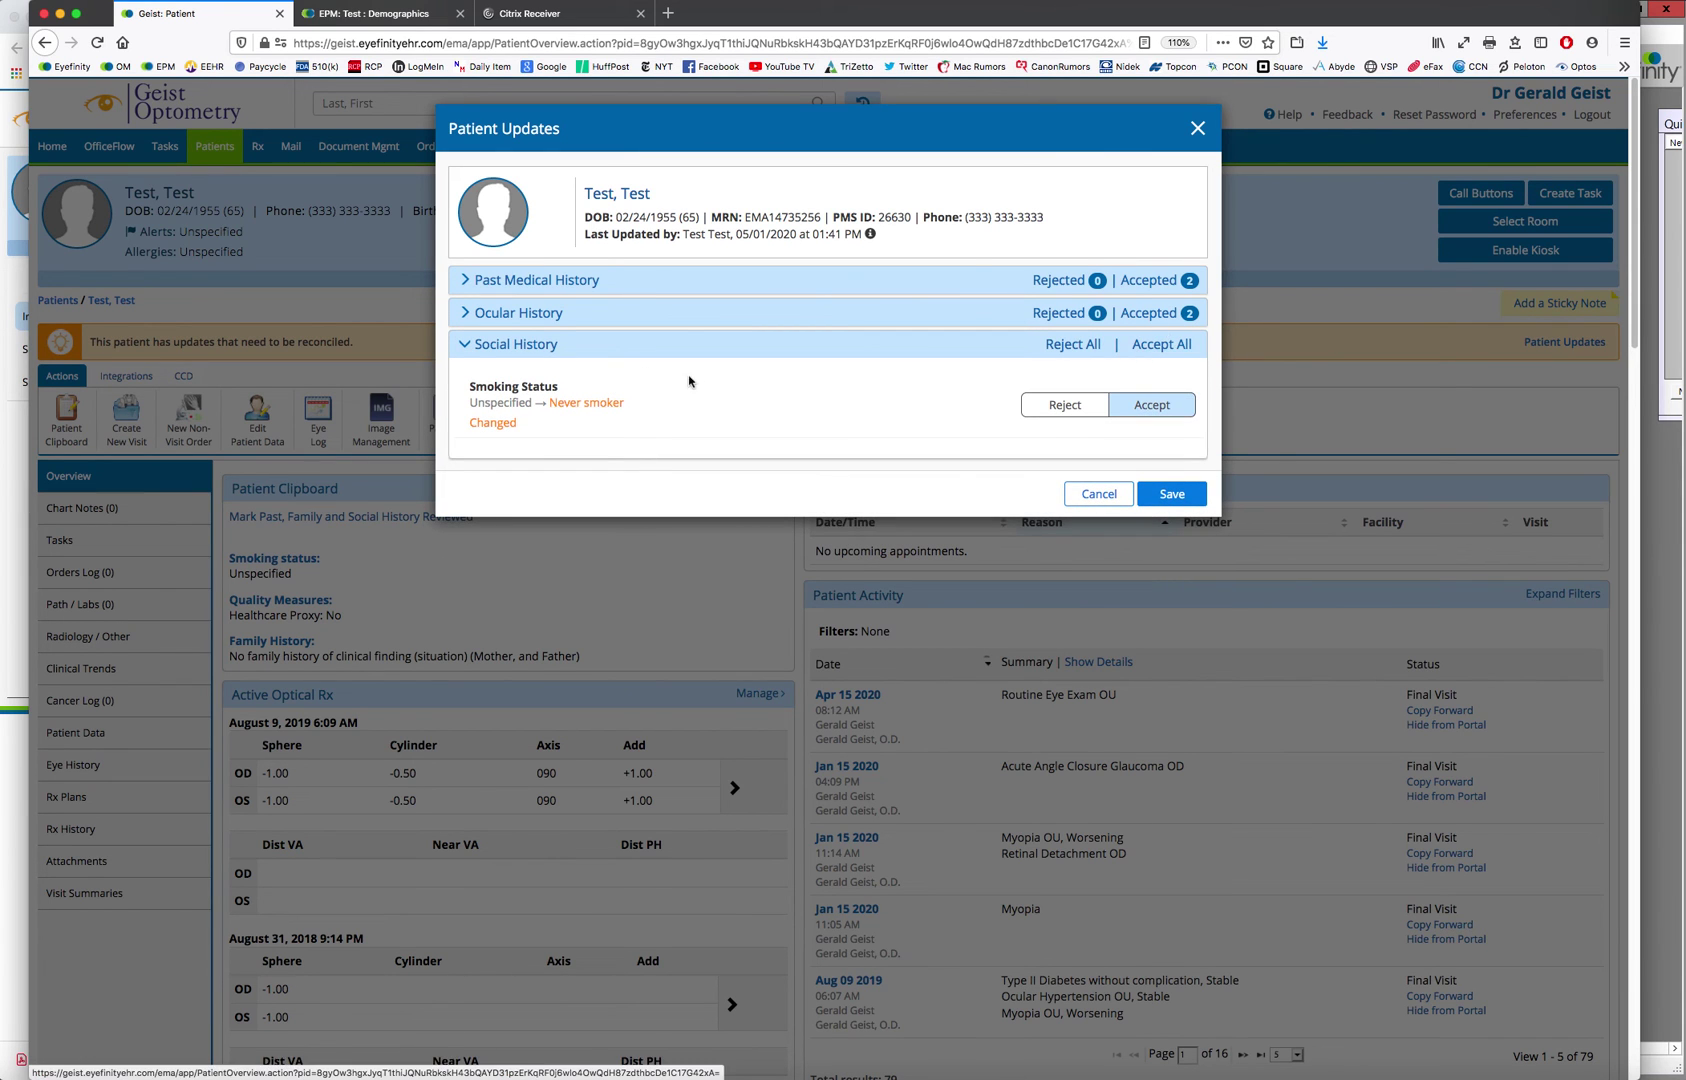
# Double-check the Past Medical History updates and save all accepted changes into the chart
pyautogui.click(488, 347)
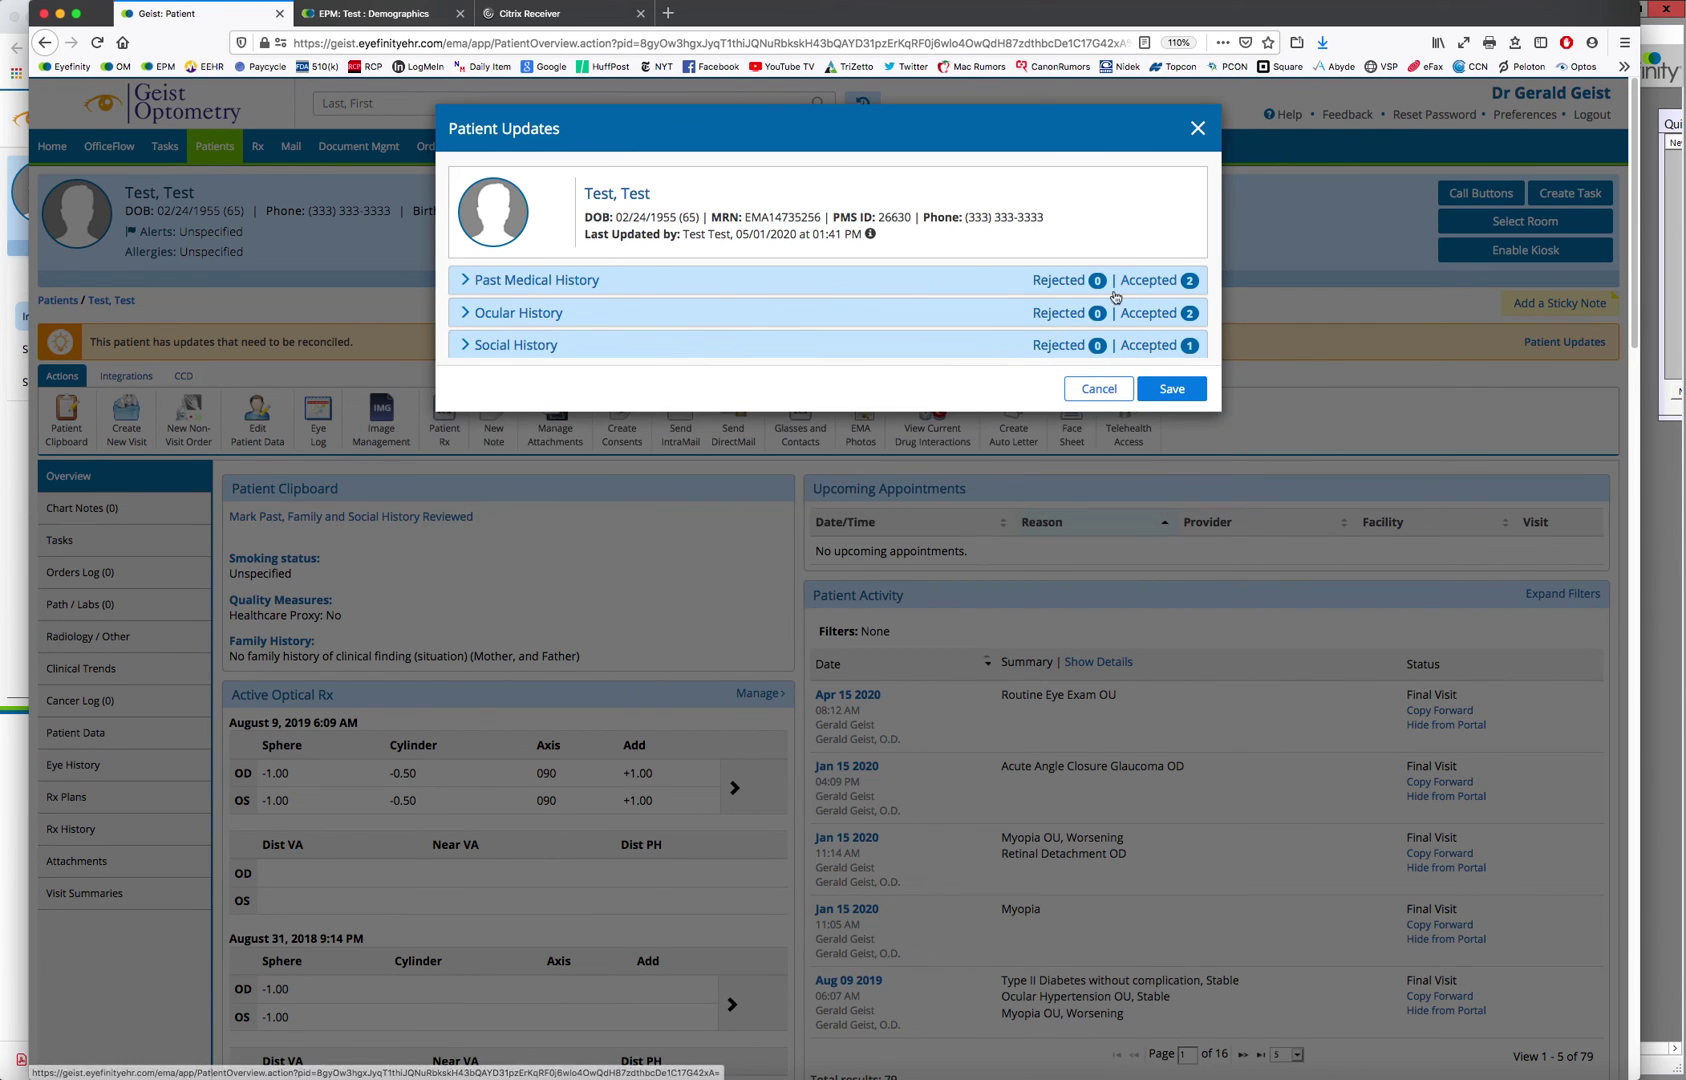
pyautogui.click(476, 281)
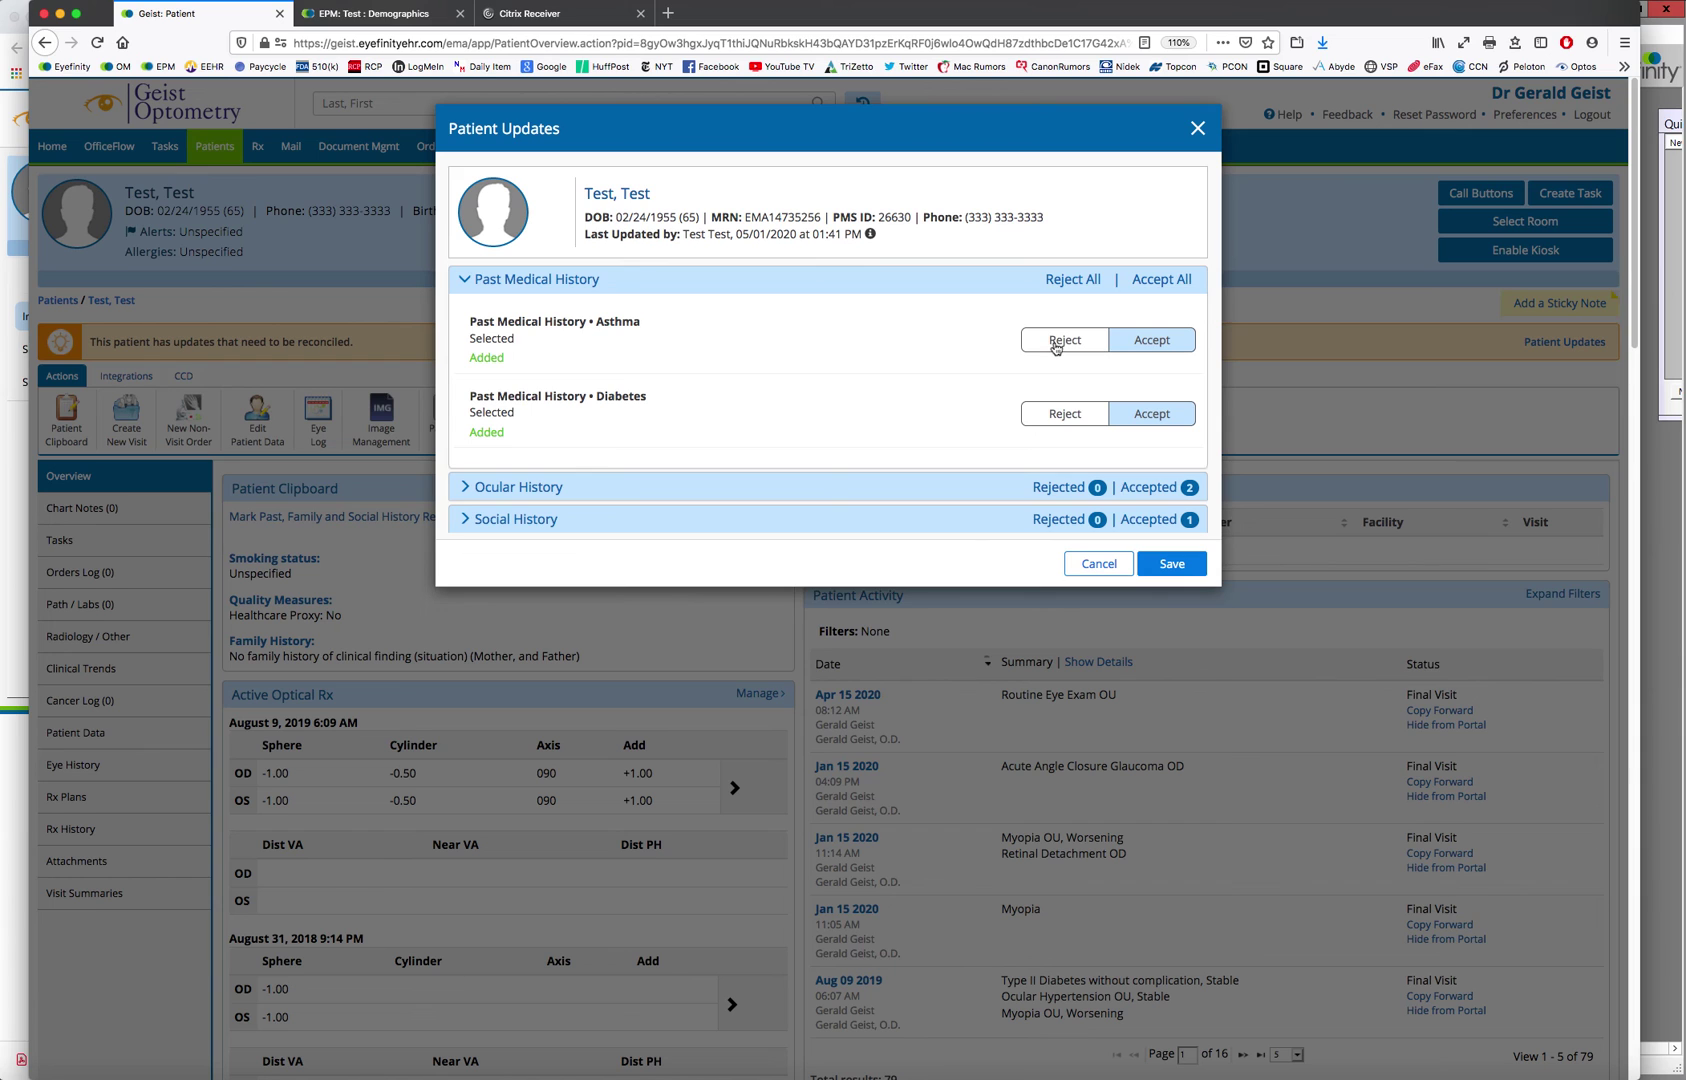
pyautogui.click(468, 281)
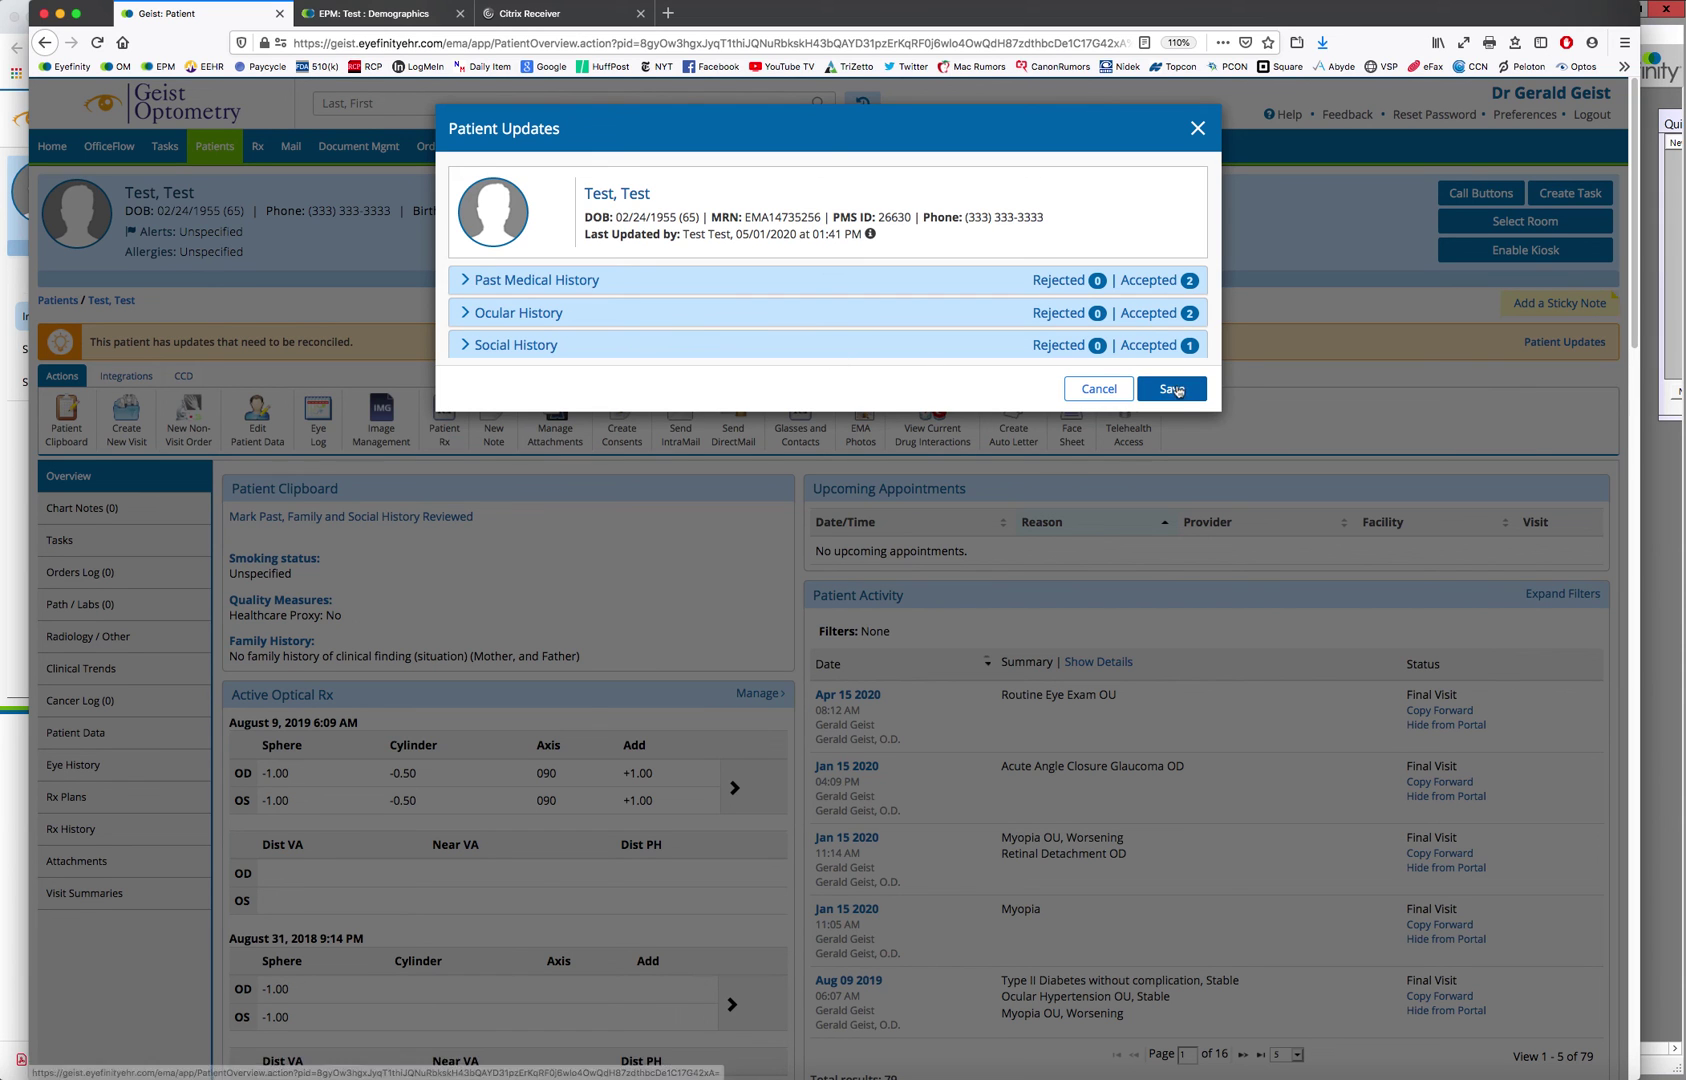
pyautogui.click(1172, 389)
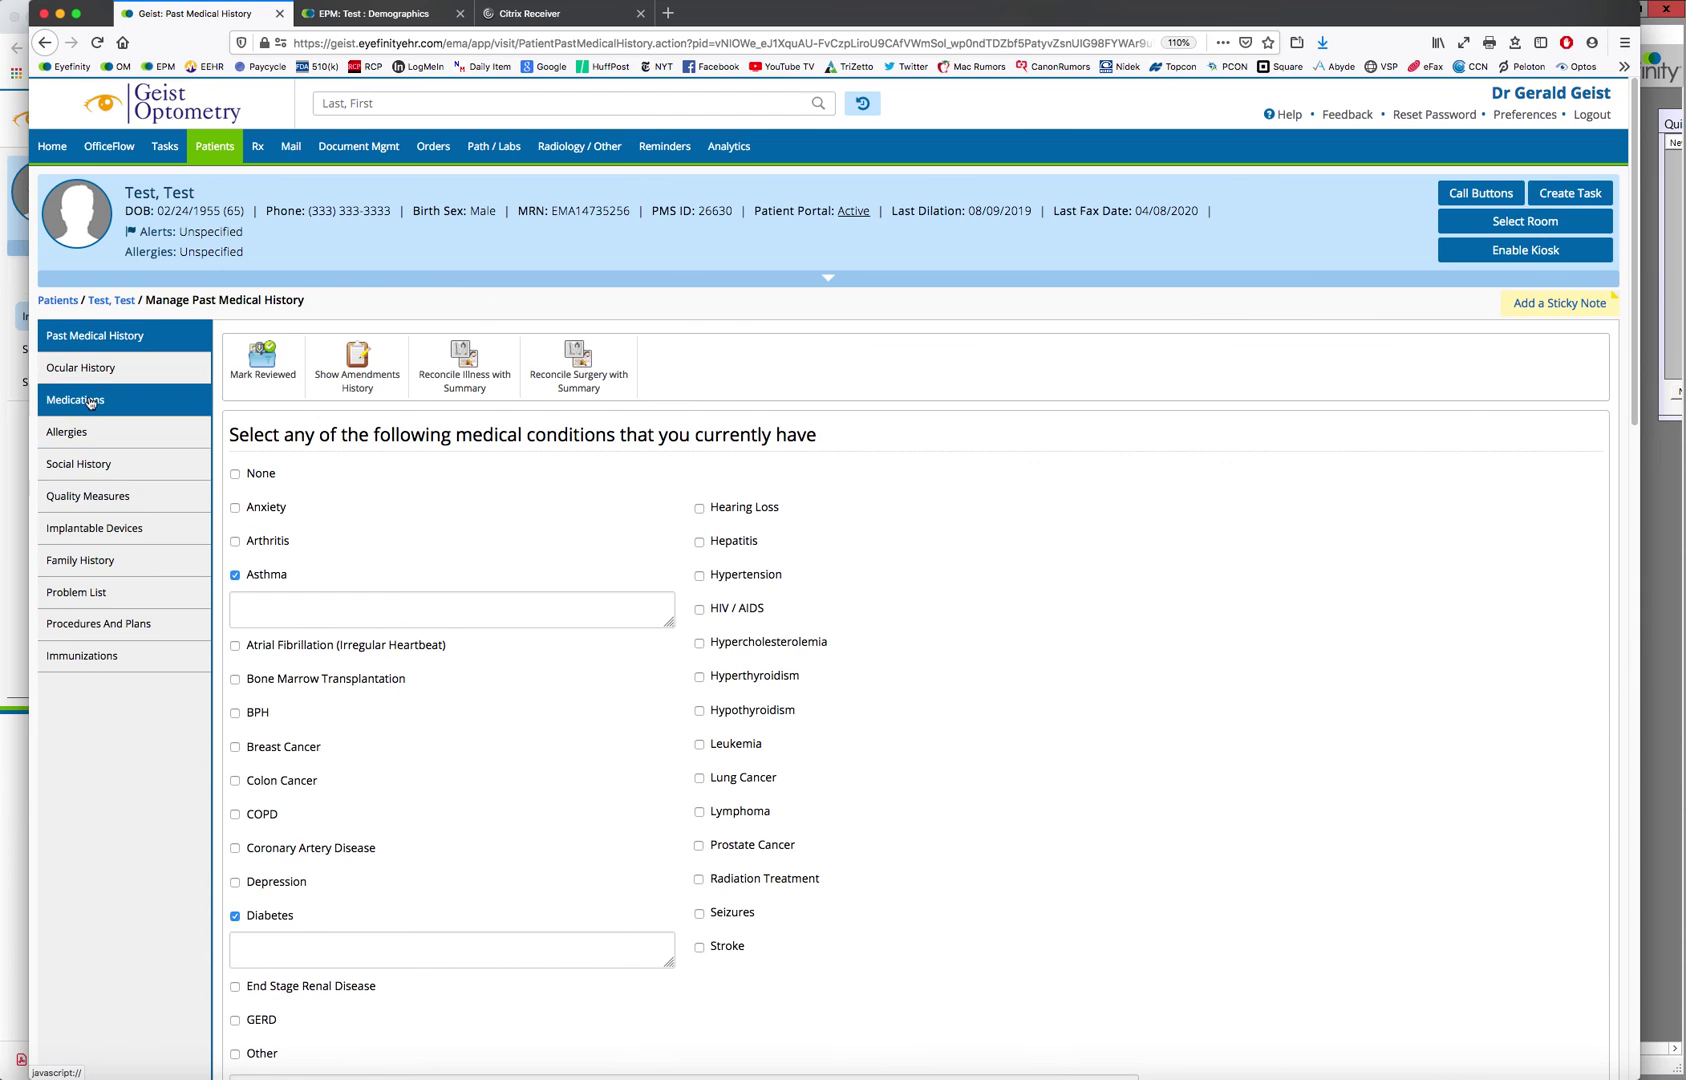
# Confirm Cataract OD and OS in Ocular History, then return to Past Medical History
pyautogui.click(92, 371)
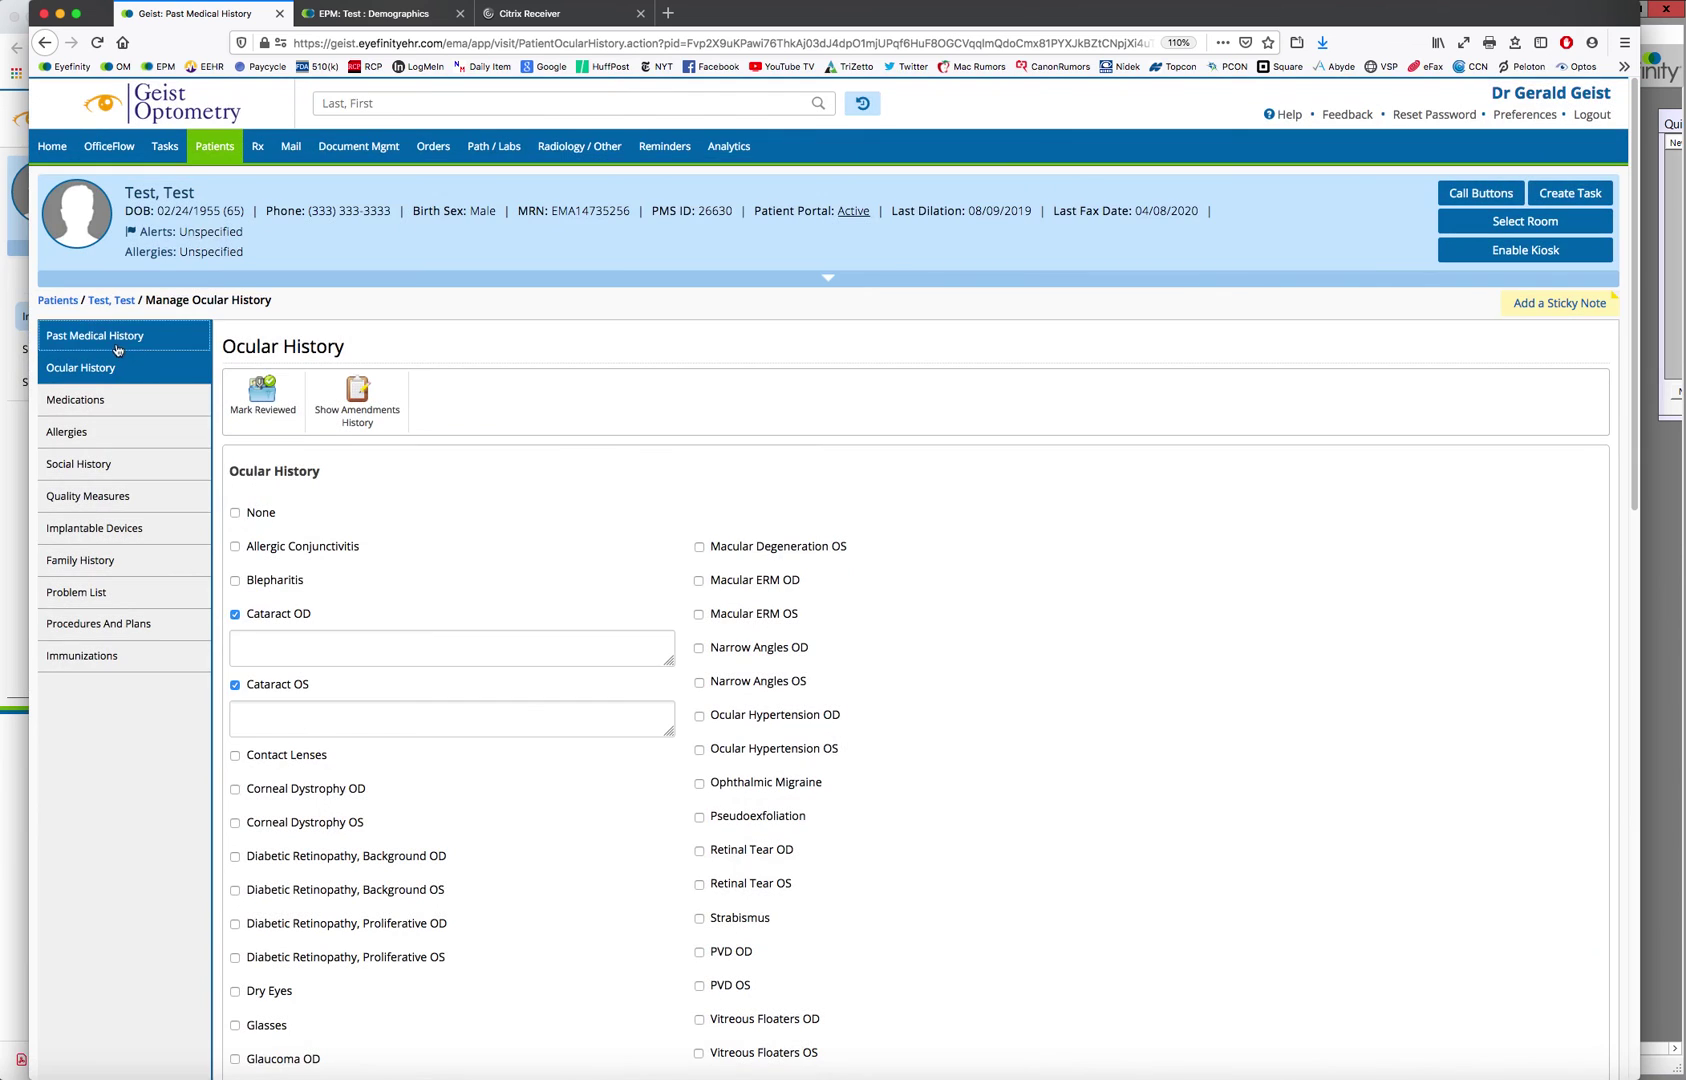
pyautogui.click(105, 336)
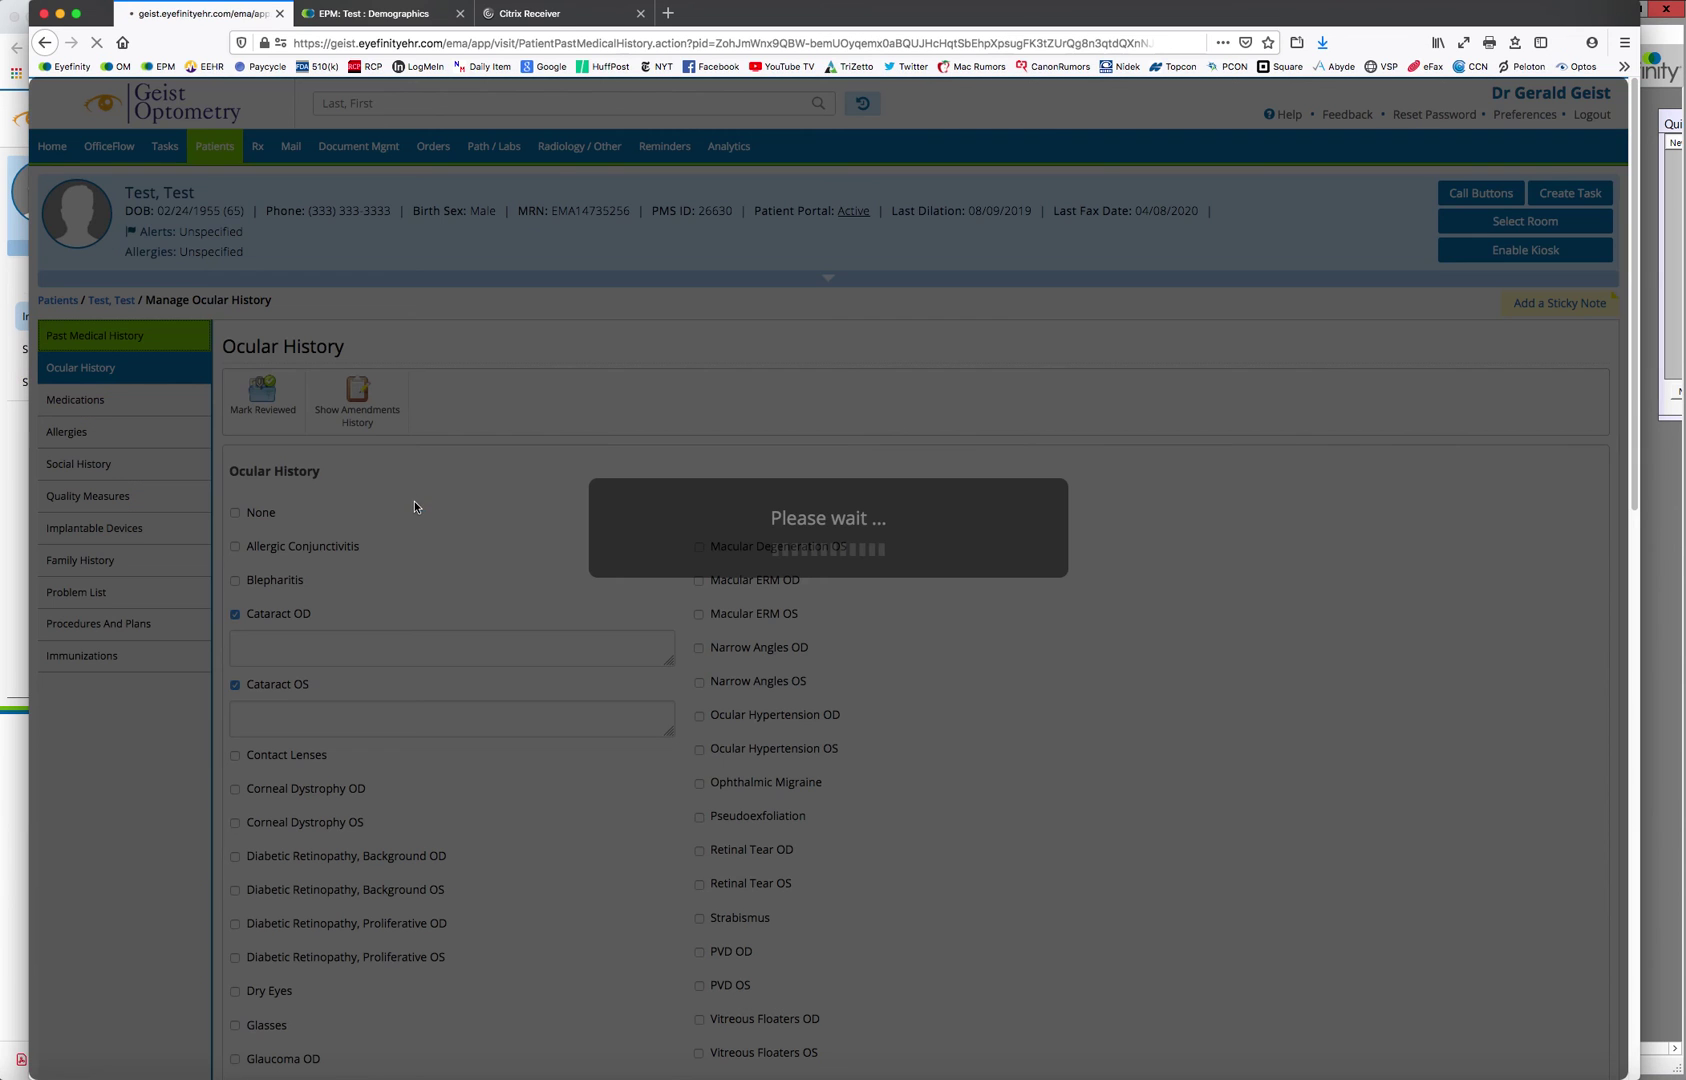